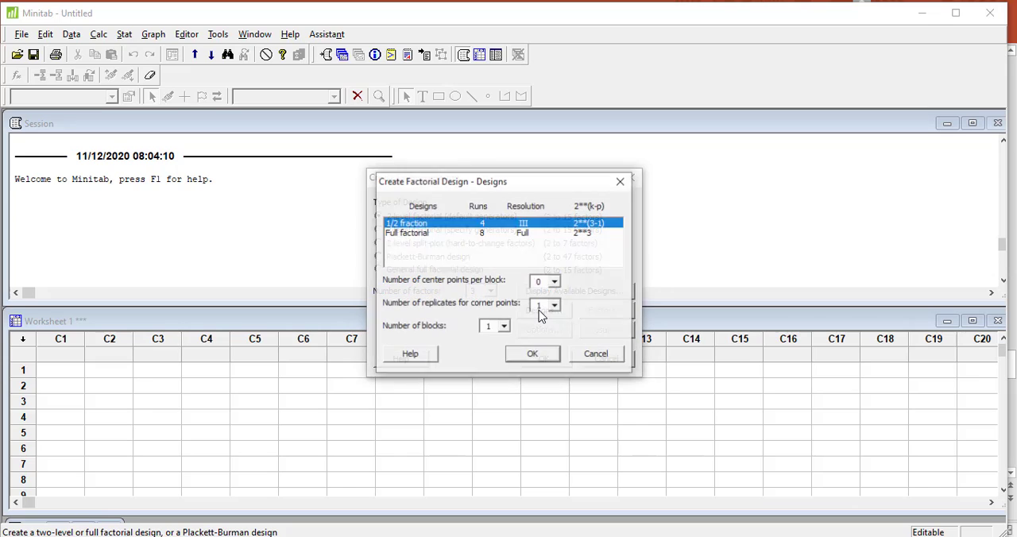
Choose the full factorial design with 2 replicates for corner points.
{"action": "left_click", "coordinate": [407, 234]}
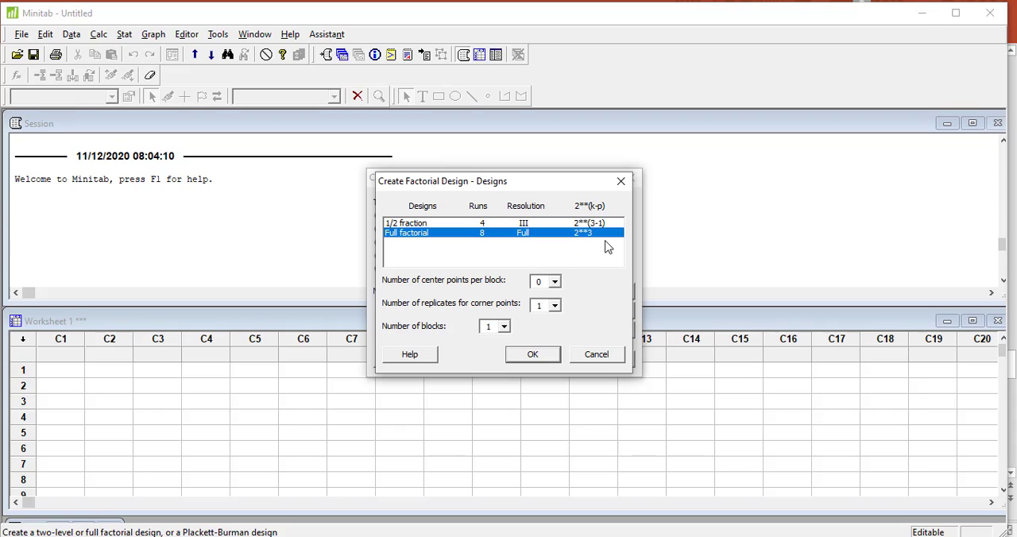
{"action": "left_click", "coordinate": [556, 306]}
{"action": "left_click", "coordinate": [551, 330]}
{"action": "left_click", "coordinate": [544, 358]}
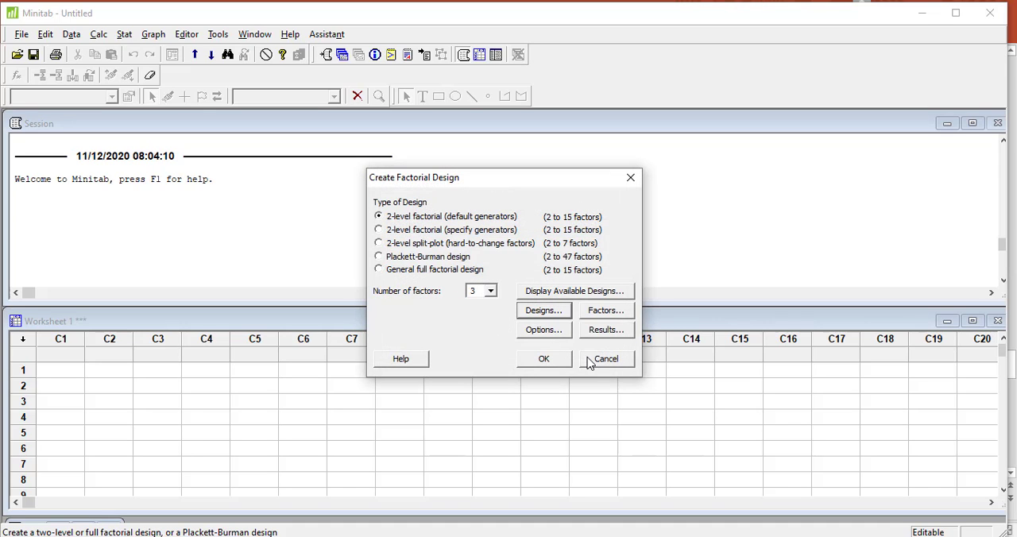
Turn off run randomization and create the three-factor design in the worksheet.
{"action": "left_click", "coordinate": [556, 331]}
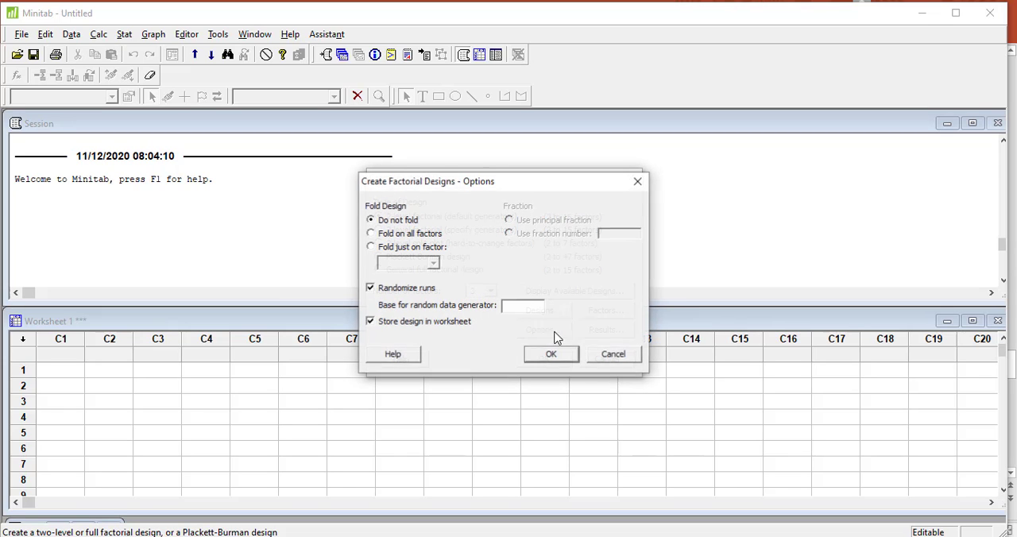
{"action": "left_click", "coordinate": [370, 288]}
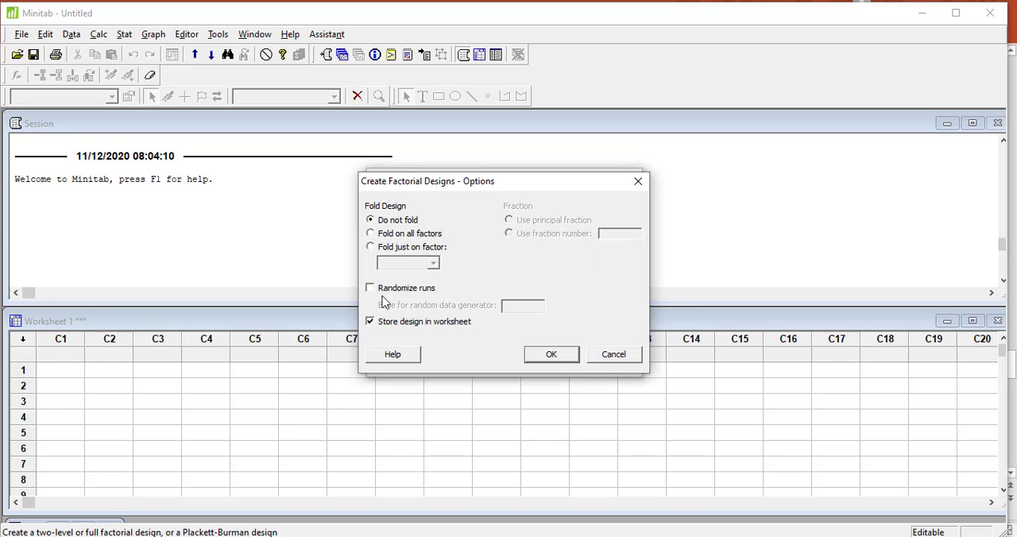
{"action": "left_click", "coordinate": [552, 357]}
{"action": "left_click", "coordinate": [559, 362]}
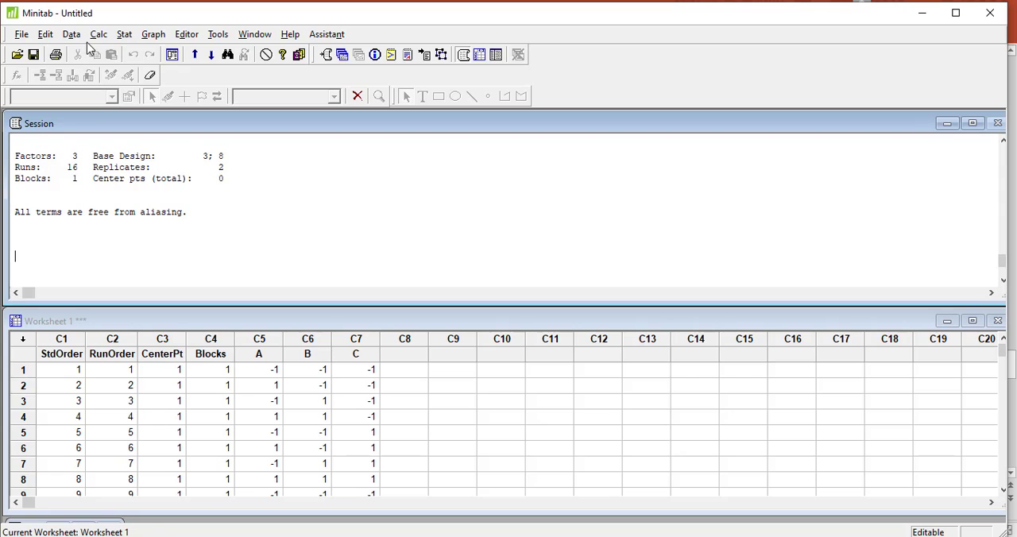
Create the three-factor factorial design again with run randomization turned on.
{"action": "left_click", "coordinate": [127, 36]}
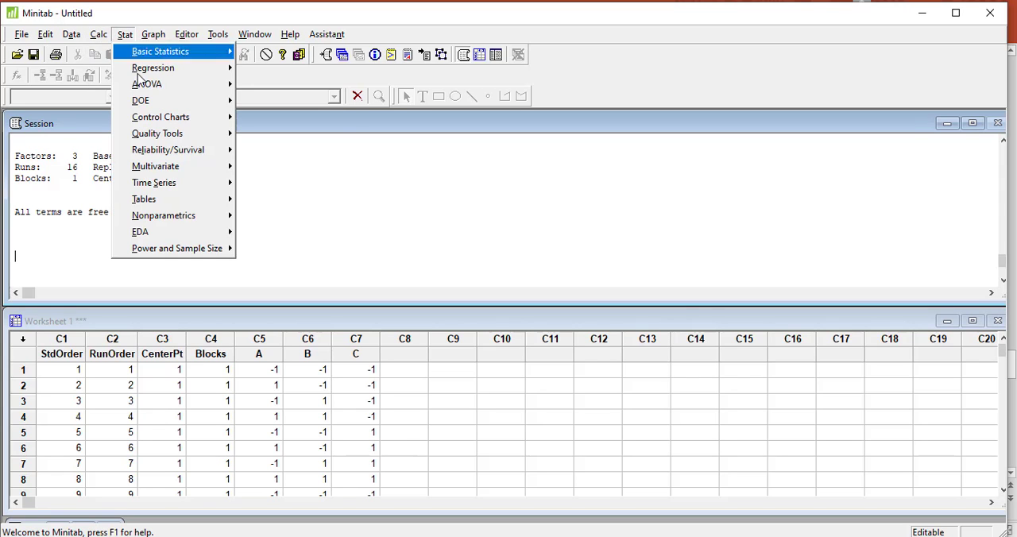
{"action": "mouse_move", "coordinate": [147, 101]}
{"action": "mouse_move", "coordinate": [273, 102]}
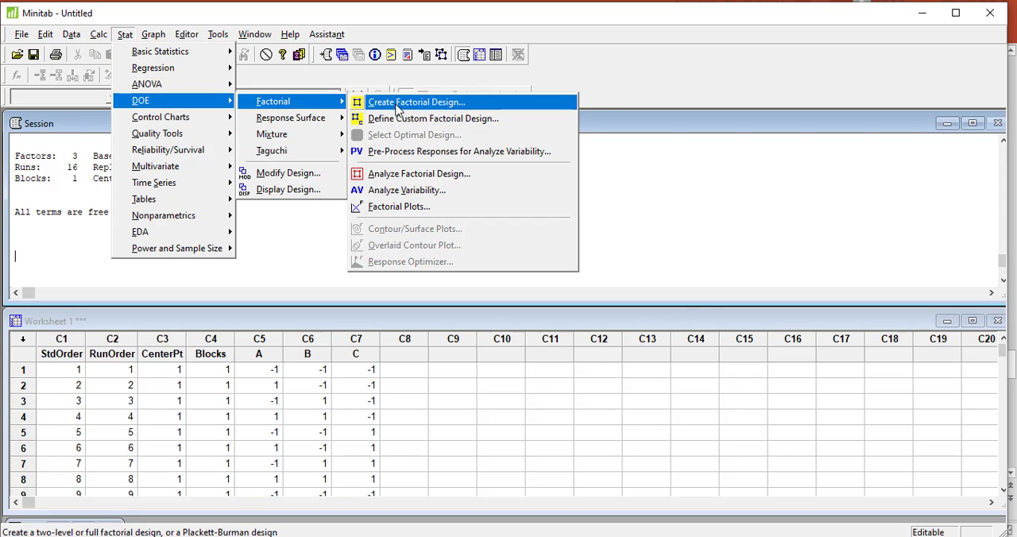
{"action": "left_click", "coordinate": [404, 110]}
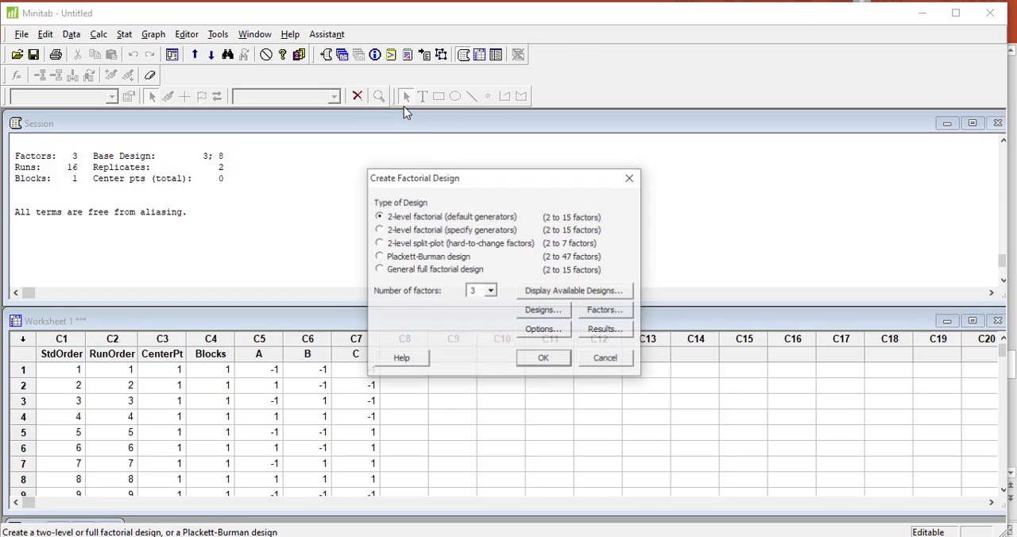
{"action": "left_click", "coordinate": [544, 330]}
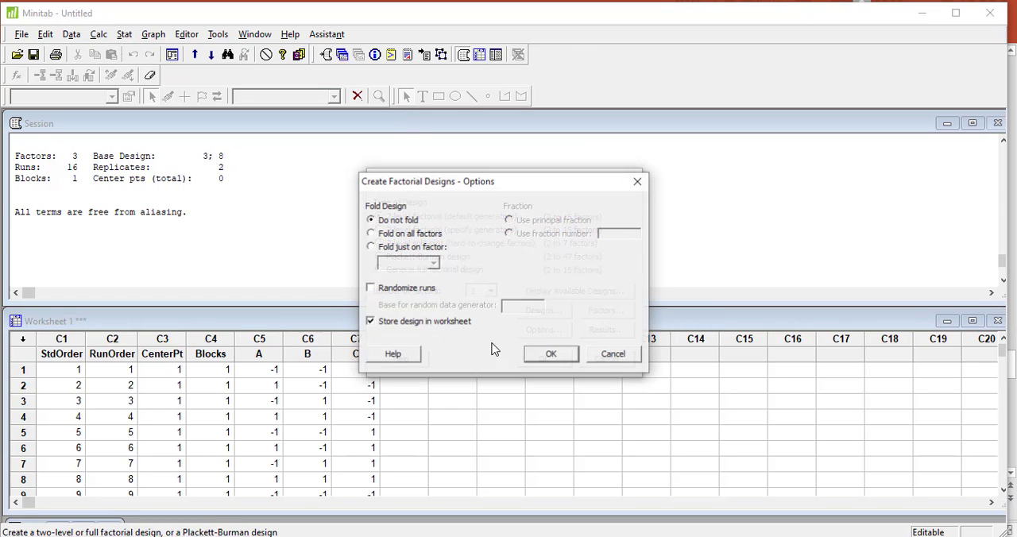
{"action": "left_click", "coordinate": [392, 289]}
{"action": "left_click", "coordinate": [548, 356]}
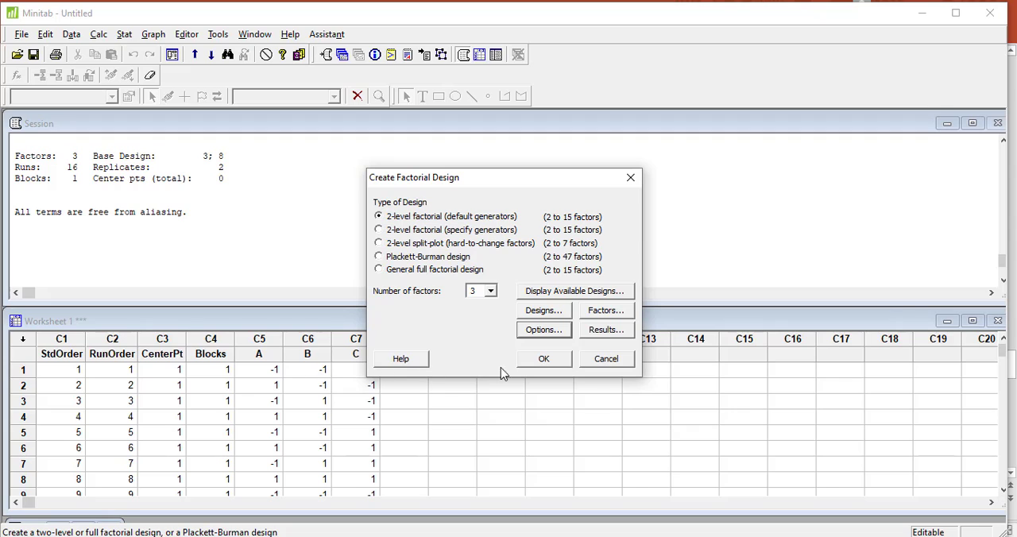
{"action": "left_click", "coordinate": [542, 358]}
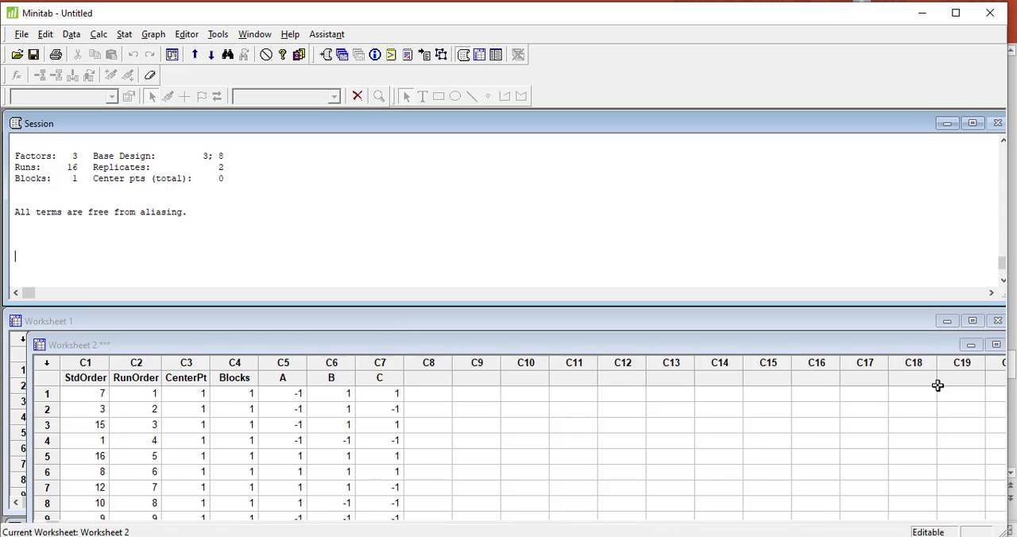
Close Worksheet 2 containing the randomized design and return to Worksheet 1.
{"action": "left_click_drag", "start_coordinate": [930, 347], "coordinate": [835, 334]}
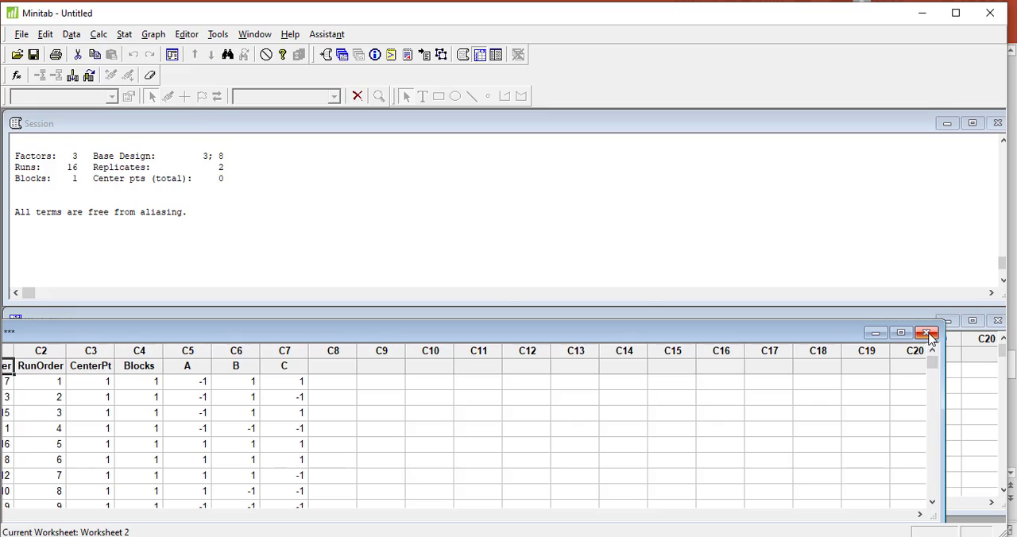
{"action": "left_click", "coordinate": [929, 334]}
{"action": "left_click", "coordinate": [552, 315]}
{"action": "left_click", "coordinate": [554, 386]}
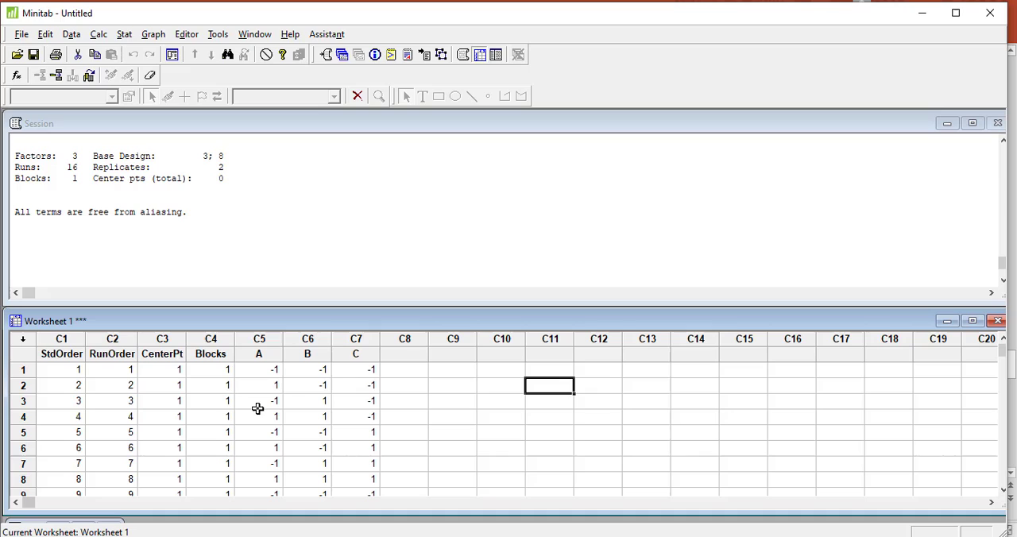
Select the C8 name cell, then arrange the PowerPoint slide with the fill height data side by side with Minitab.
{"action": "left_click", "coordinate": [410, 357]}
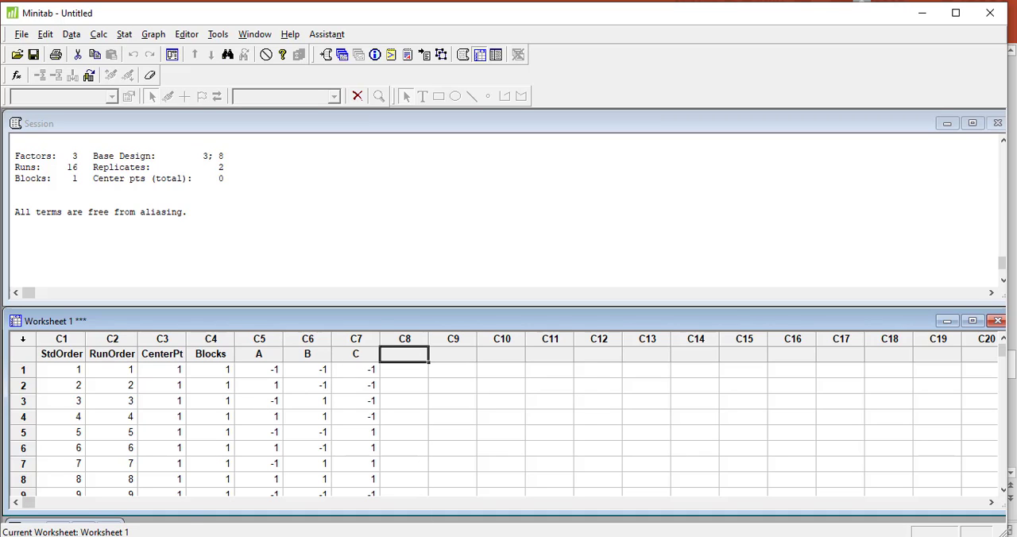
{"action": "mouse_move", "coordinate": [341, 535]}
{"action": "left_click", "coordinate": [341, 501]}
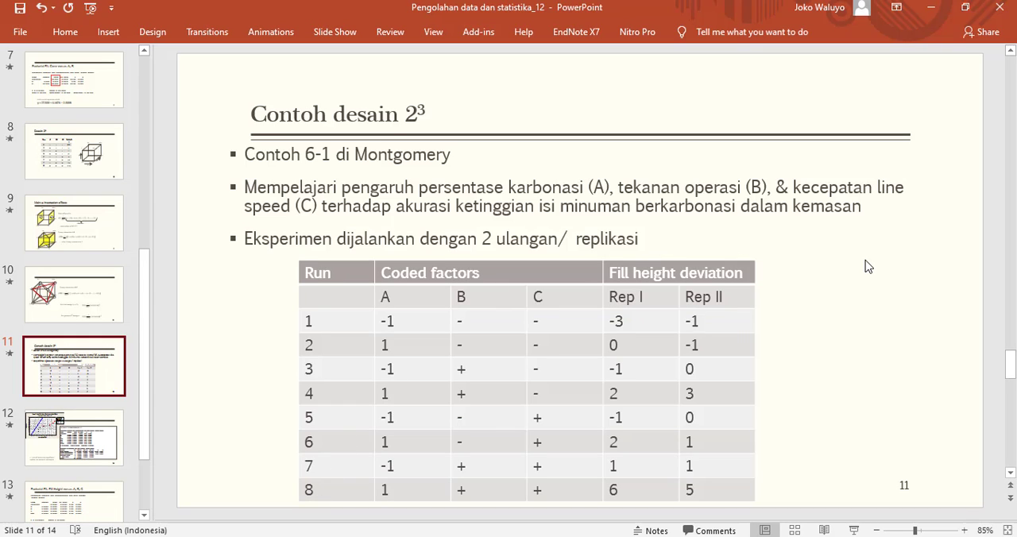
{"action": "key", "text": "super+Left"}
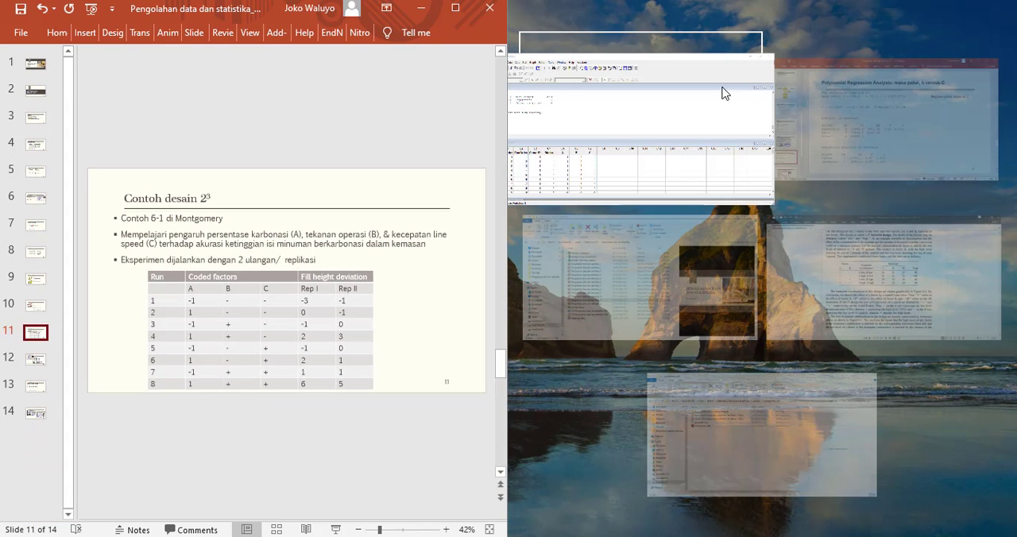
{"action": "left_click", "coordinate": [683, 100]}
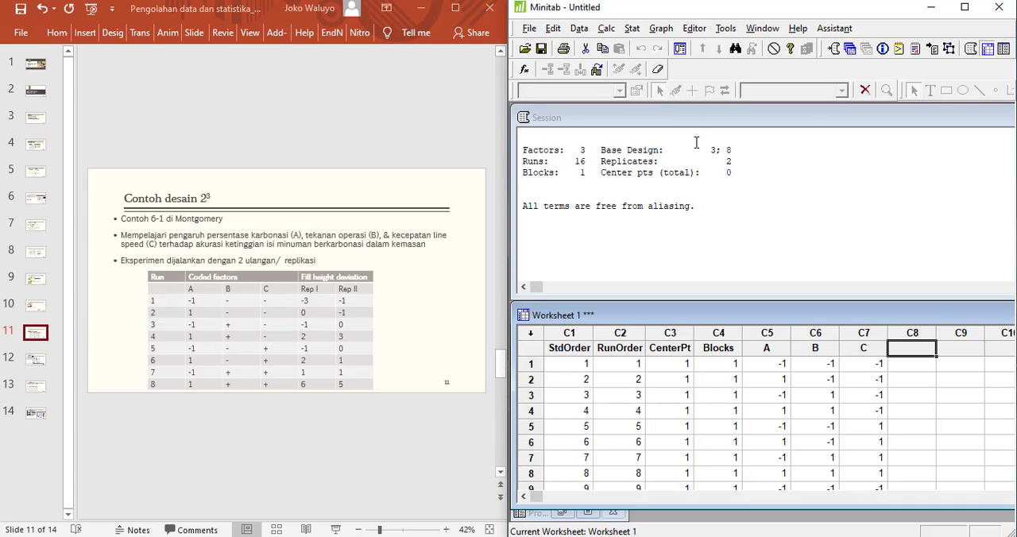
Name column C8 "Fill Height".
{"action": "type", "text": "F"}
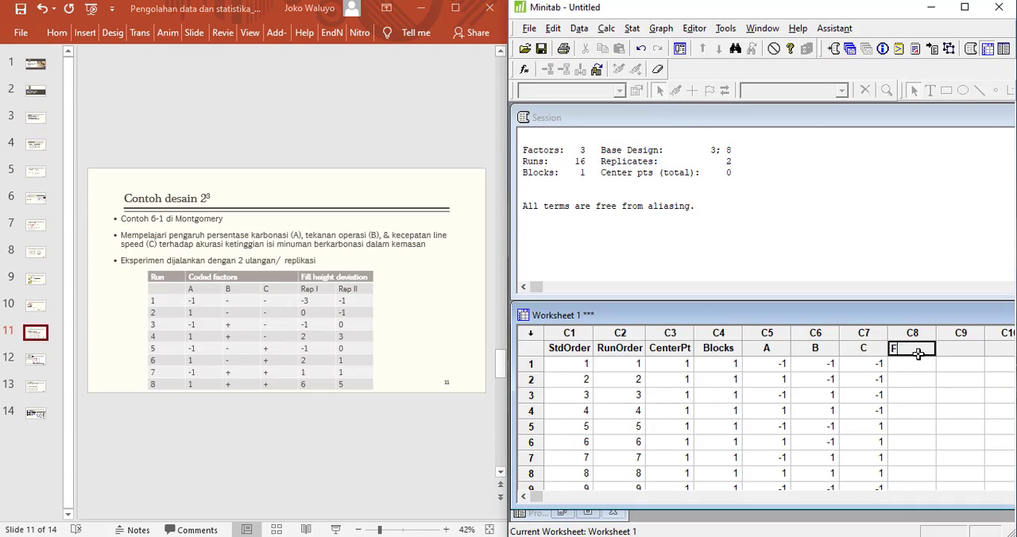
{"action": "type", "text": "ill Height"}
{"action": "key", "text": "Return"}
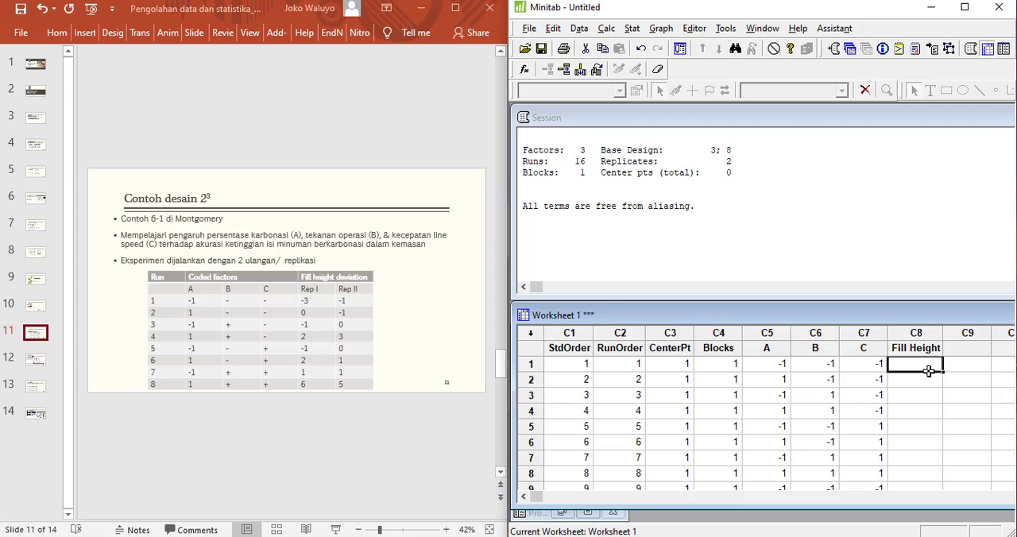
Enter the Rep I values -3, 0, -1, 2, -1, 2, 1 and 6 in Fill Height rows 1 to 8.
{"action": "type", "text": "-3"}
{"action": "key", "text": "Return"}
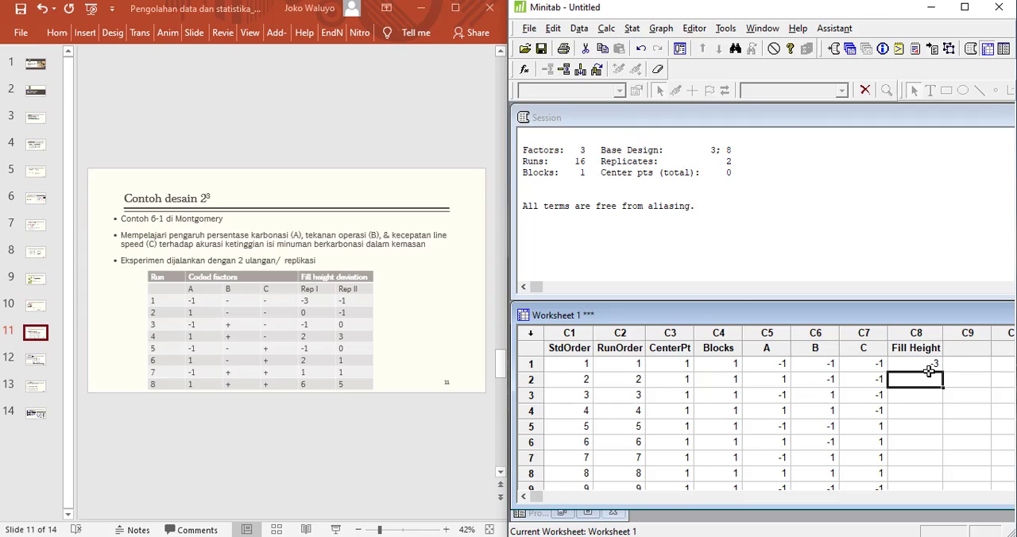
{"action": "type", "text": "0"}
{"action": "key", "text": "Return"}
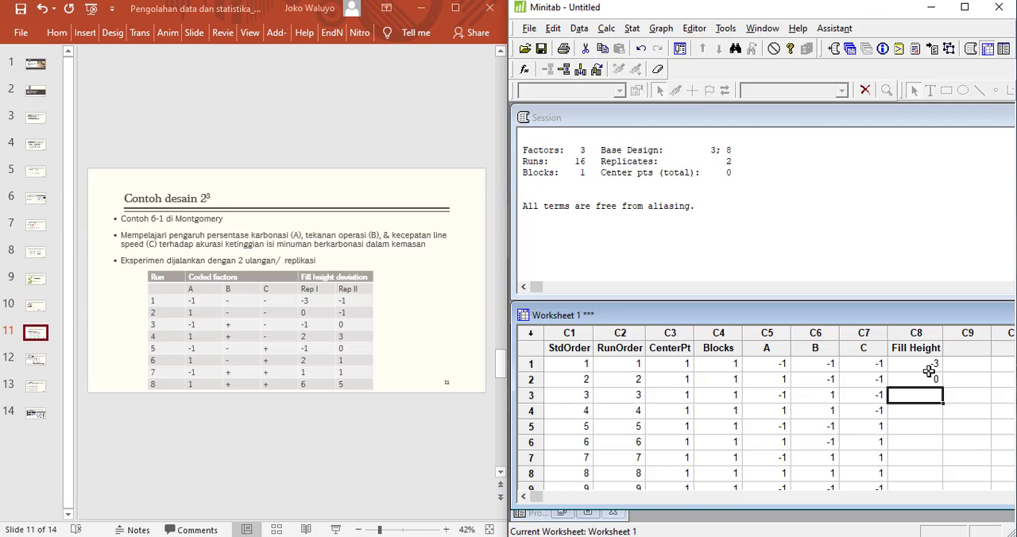
{"action": "type", "text": "-1"}
{"action": "key", "text": "Return"}
{"action": "type", "text": "2"}
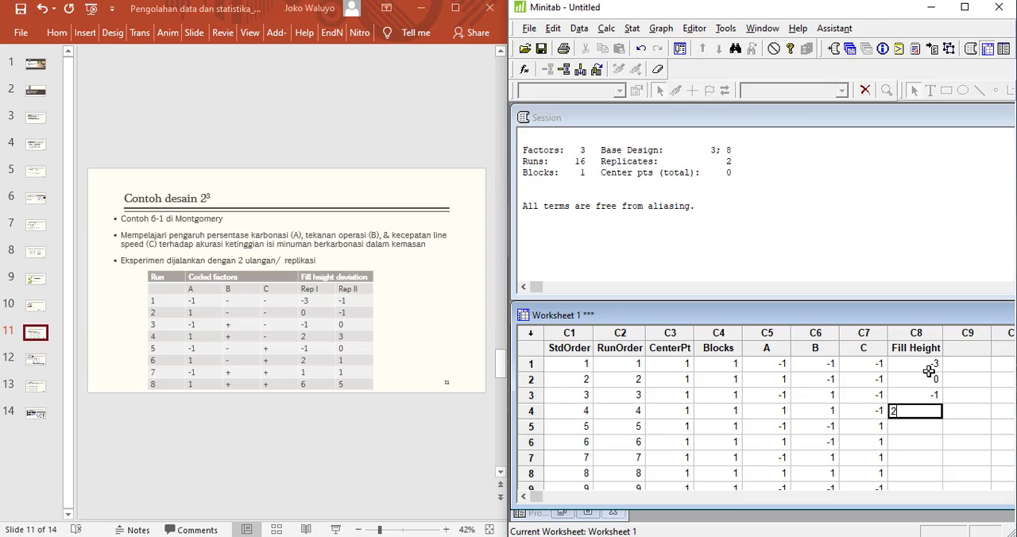
{"action": "key", "text": "Return"}
{"action": "type", "text": "-"}
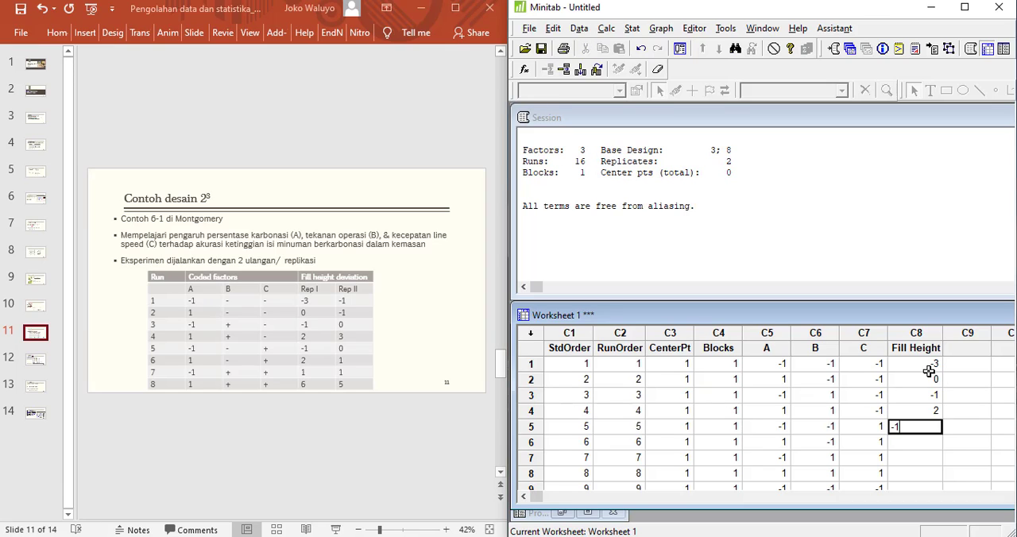
{"action": "type", "text": "1"}
{"action": "key", "text": "Return"}
{"action": "type", "text": "2"}
{"action": "key", "text": "Return"}
{"action": "type", "text": "1"}
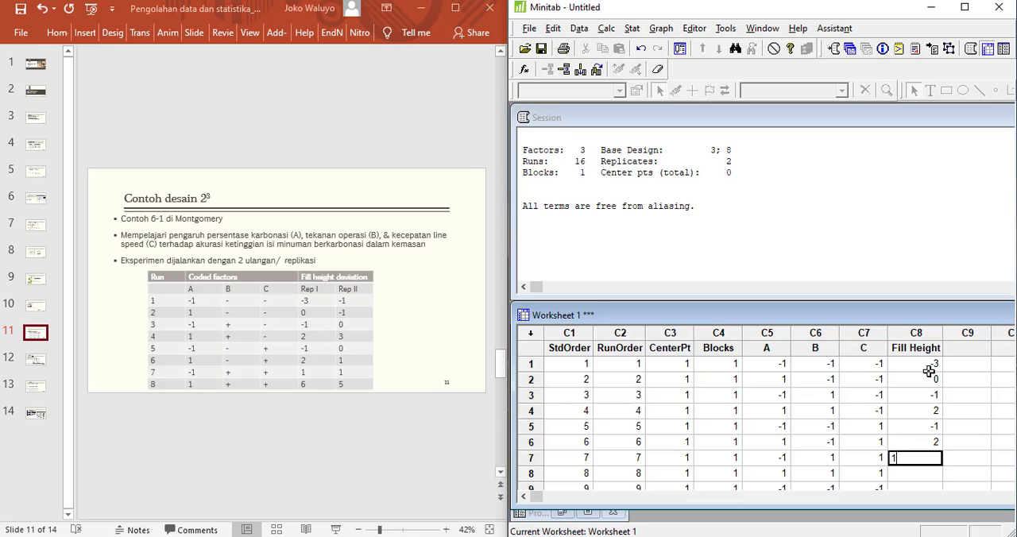
{"action": "key", "text": "Return"}
{"action": "type", "text": "6"}
{"action": "key", "text": "Return"}
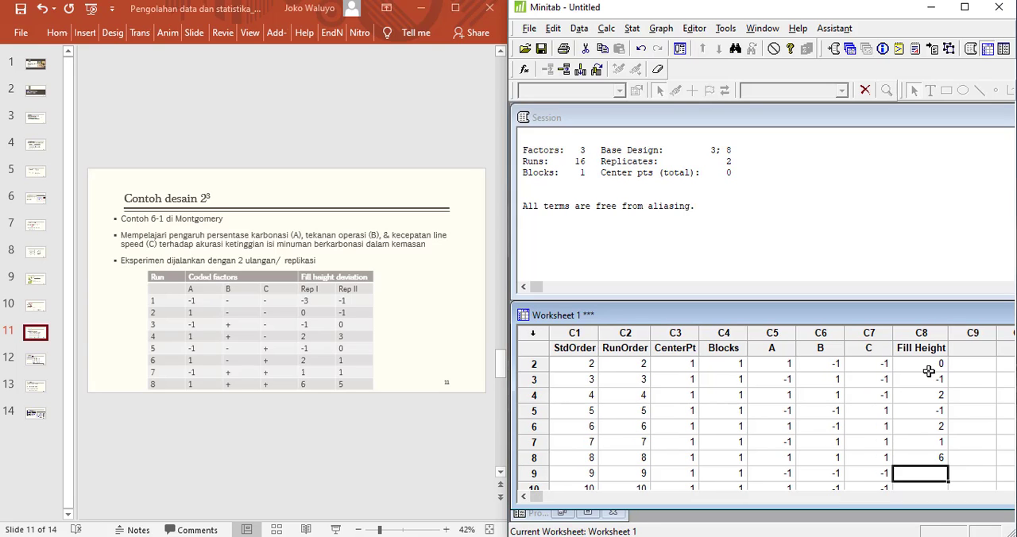
Enter the Rep II values -1, -1, 0, 3, 0, 1, 1 and 5 in Fill Height rows 9 to 16.
{"action": "type", "text": "-1"}
{"action": "key", "text": "Return"}
{"action": "type", "text": "-1"}
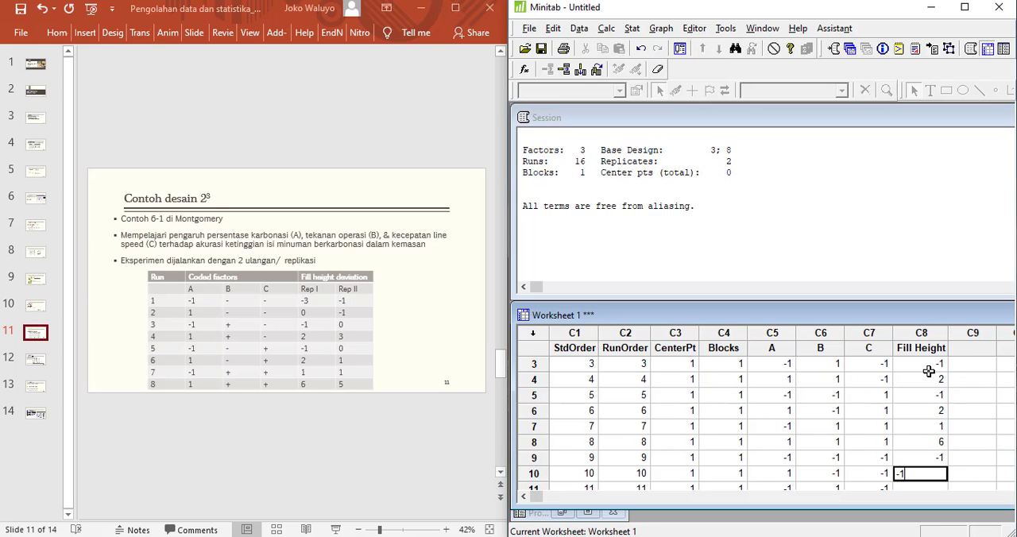
{"action": "key", "text": "Return"}
{"action": "type", "text": "0"}
{"action": "key", "text": "Return"}
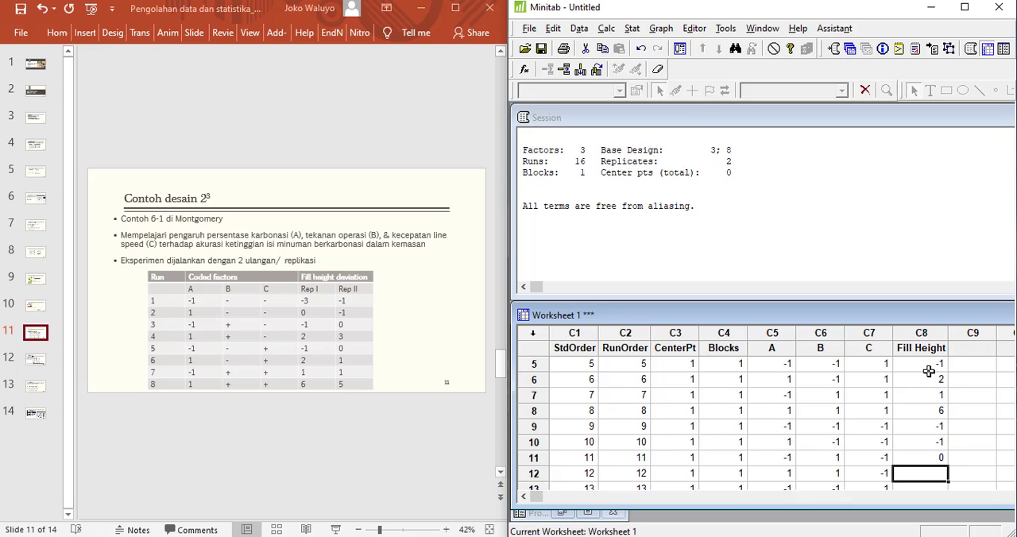
{"action": "type", "text": "3"}
{"action": "key", "text": "Return"}
{"action": "type", "text": "0"}
{"action": "key", "text": "Return"}
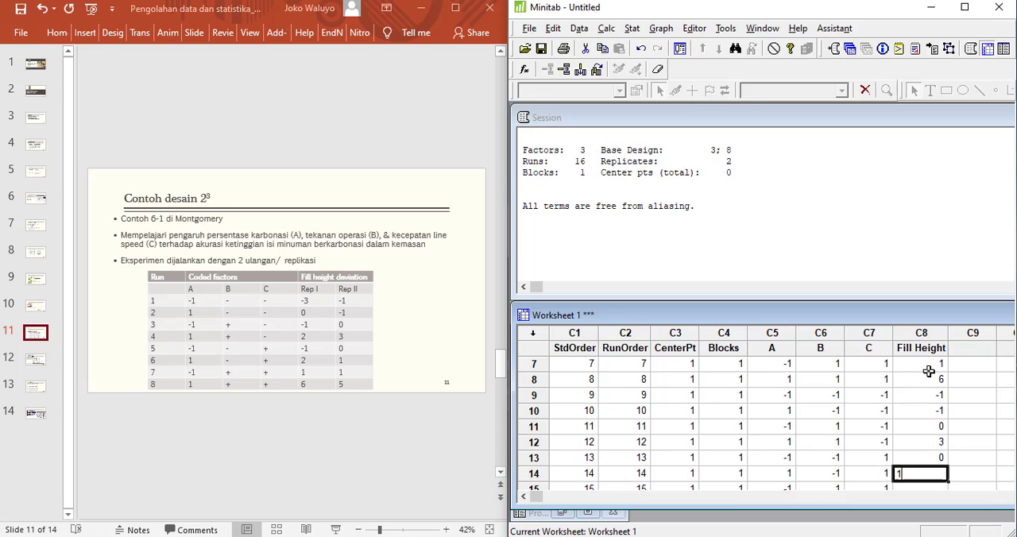
{"action": "type", "text": "1"}
{"action": "key", "text": "Return"}
{"action": "type", "text": "1"}
{"action": "key", "text": "Return"}
{"action": "type", "text": "5"}
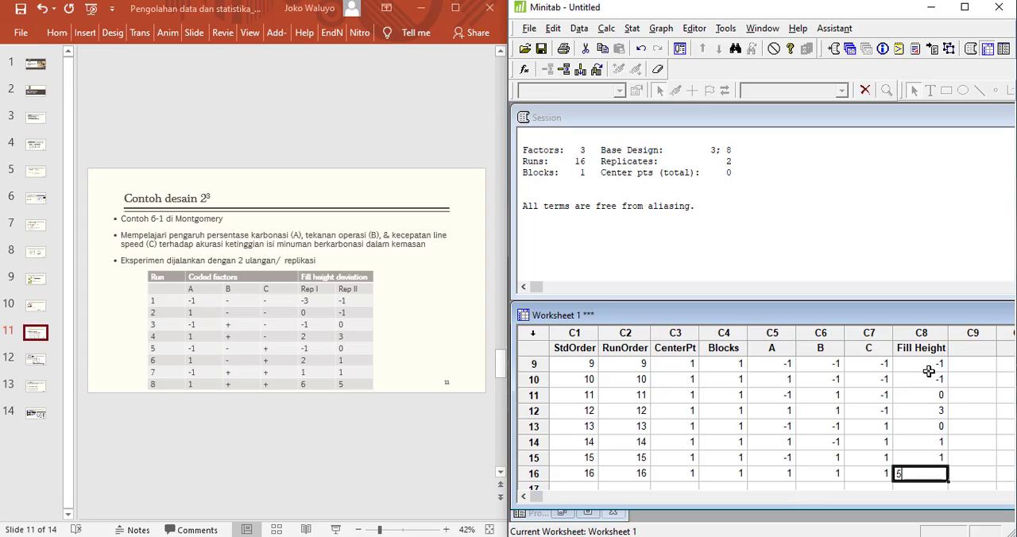
{"action": "key", "text": "Return"}
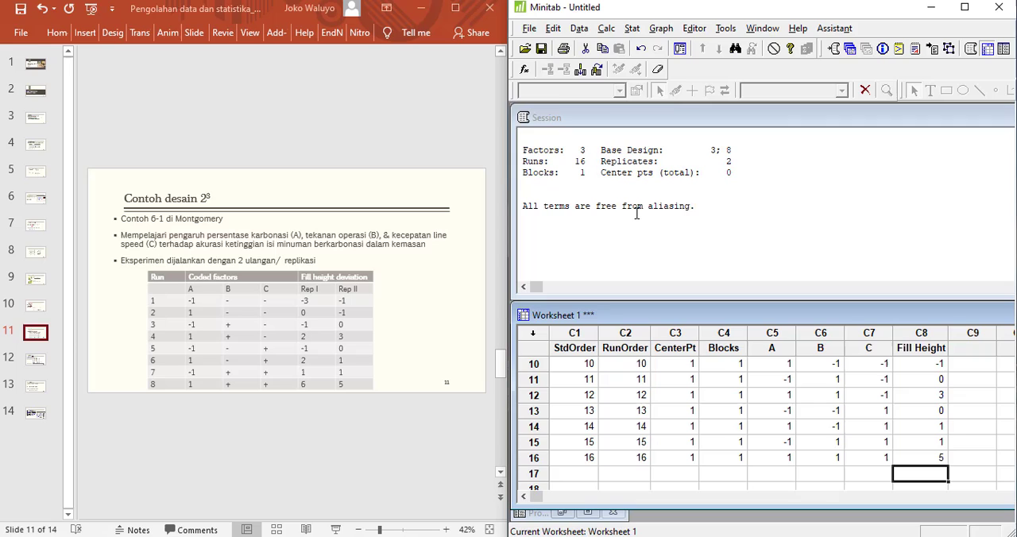
Start the Analyze Factorial Design command with Fill Height as the response.
{"action": "left_click", "coordinate": [633, 30]}
{"action": "mouse_move", "coordinate": [666, 95]}
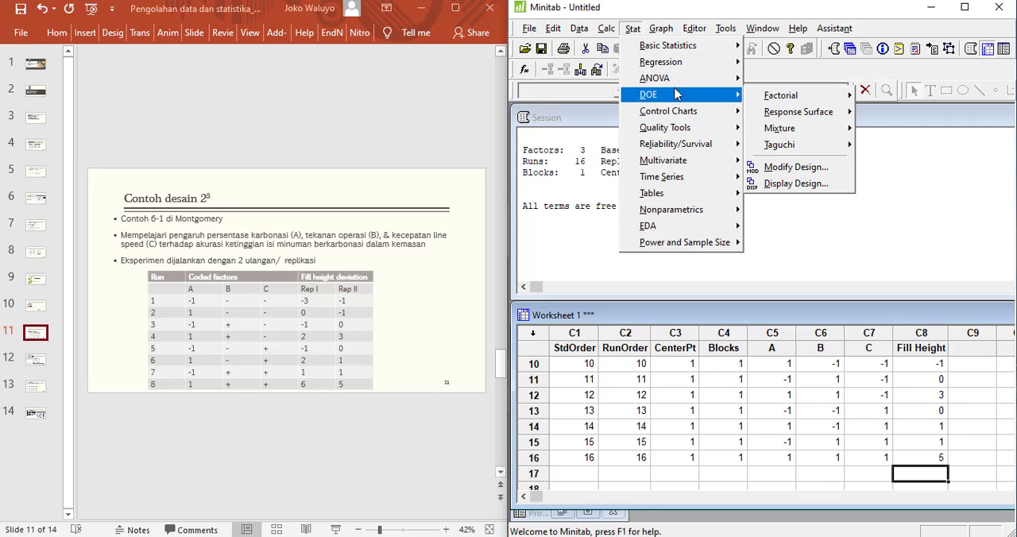
{"action": "mouse_move", "coordinate": [775, 94]}
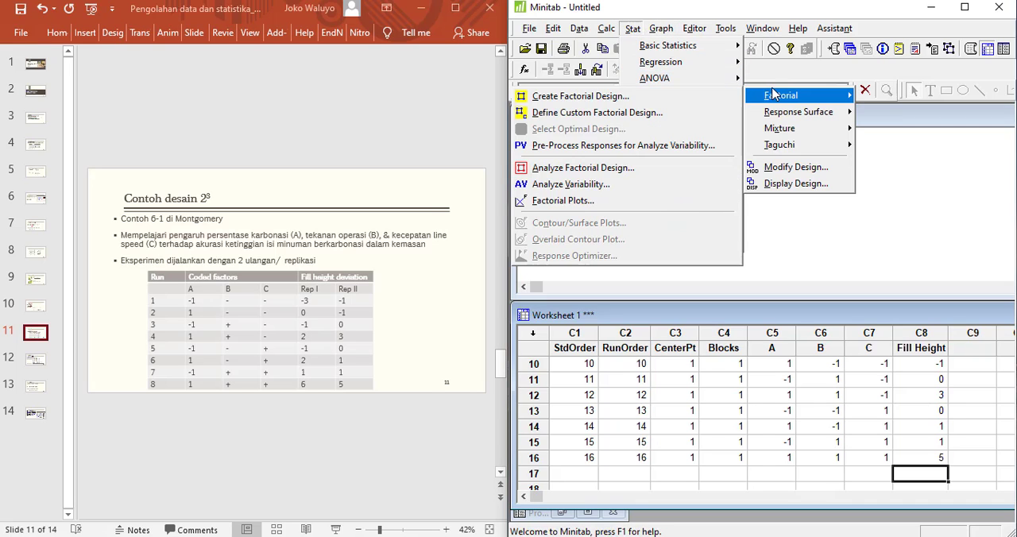
{"action": "left_click", "coordinate": [616, 168]}
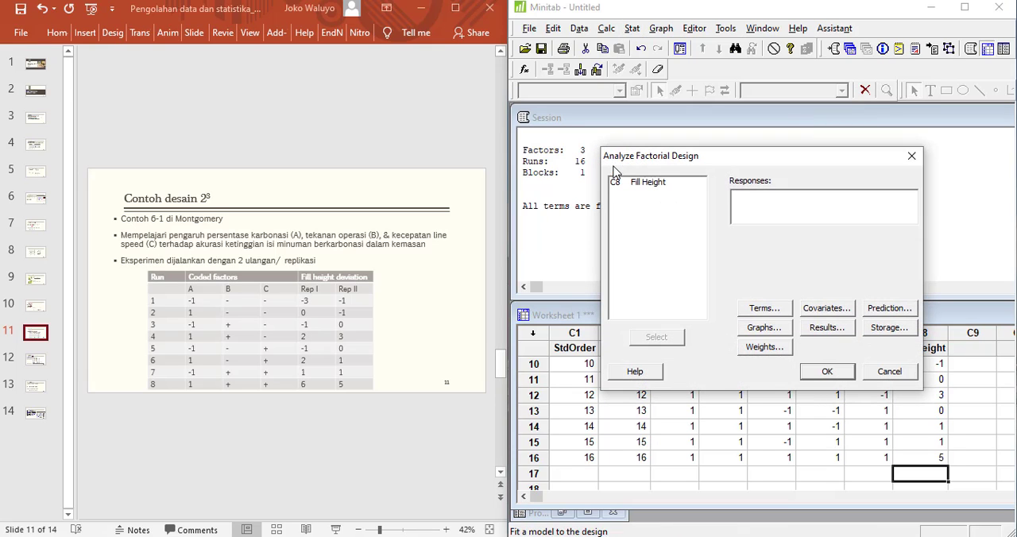
{"action": "left_click", "coordinate": [636, 182]}
{"action": "left_click", "coordinate": [666, 337]}
Add the Pareto effects plot and four-in-one residual plots to the normal effects plot, and run the Fill Height analysis.
{"action": "left_click", "coordinate": [773, 327]}
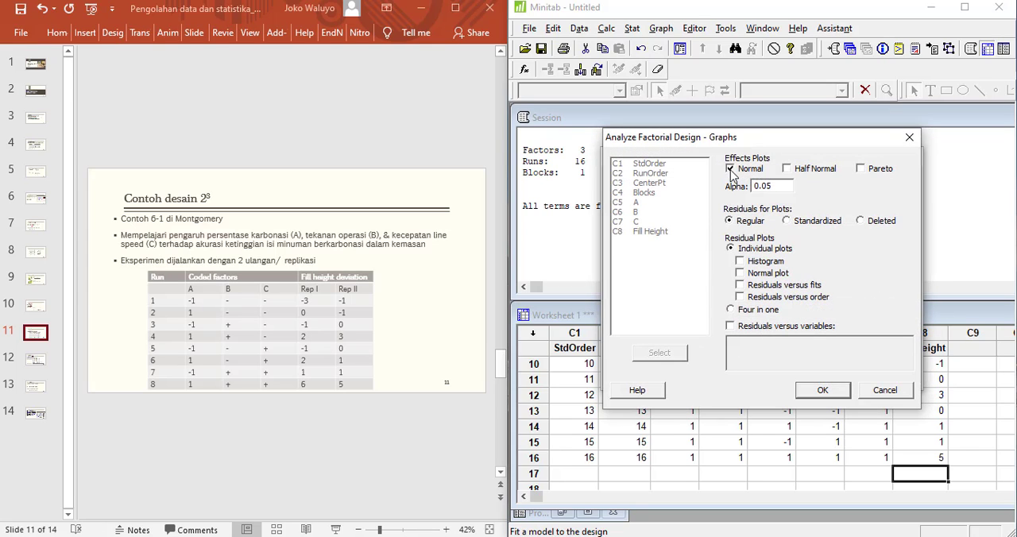
{"action": "left_click", "coordinate": [731, 310]}
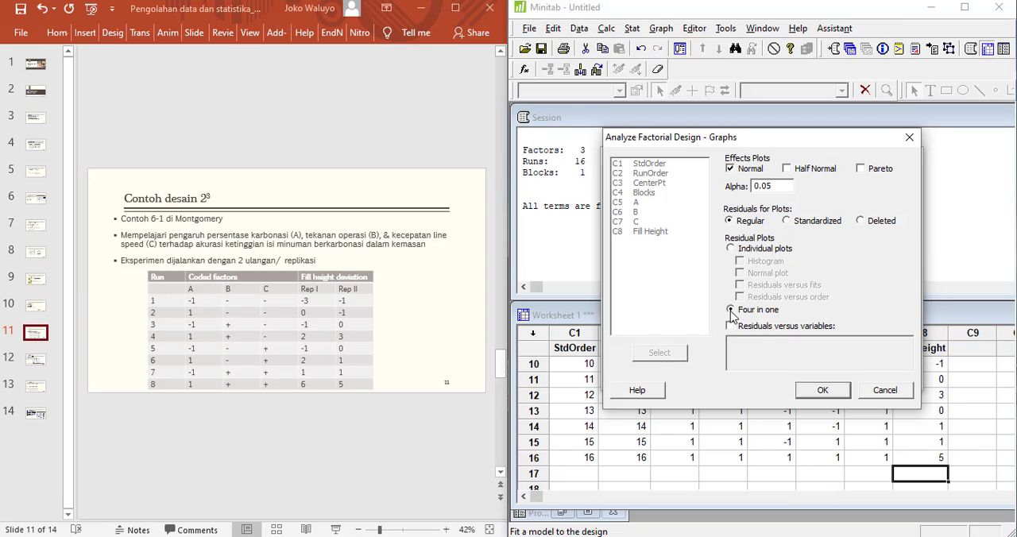
{"action": "left_click", "coordinate": [827, 391]}
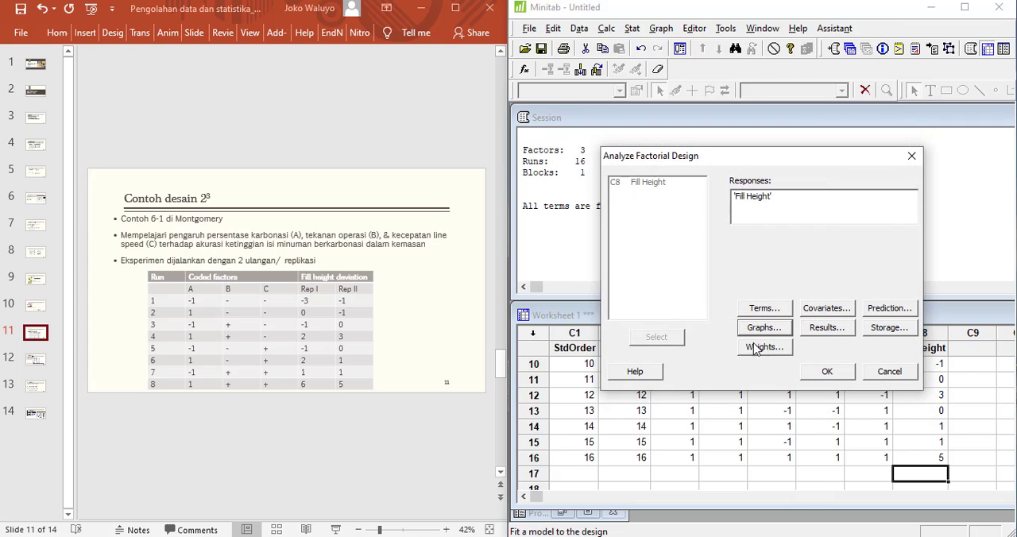
{"action": "left_click", "coordinate": [764, 328]}
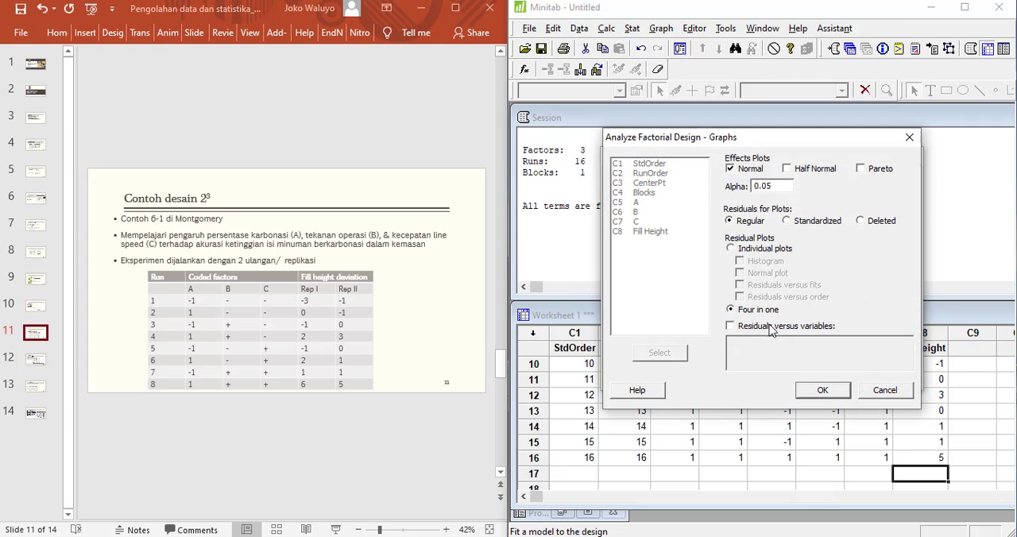
{"action": "left_click", "coordinate": [824, 392]}
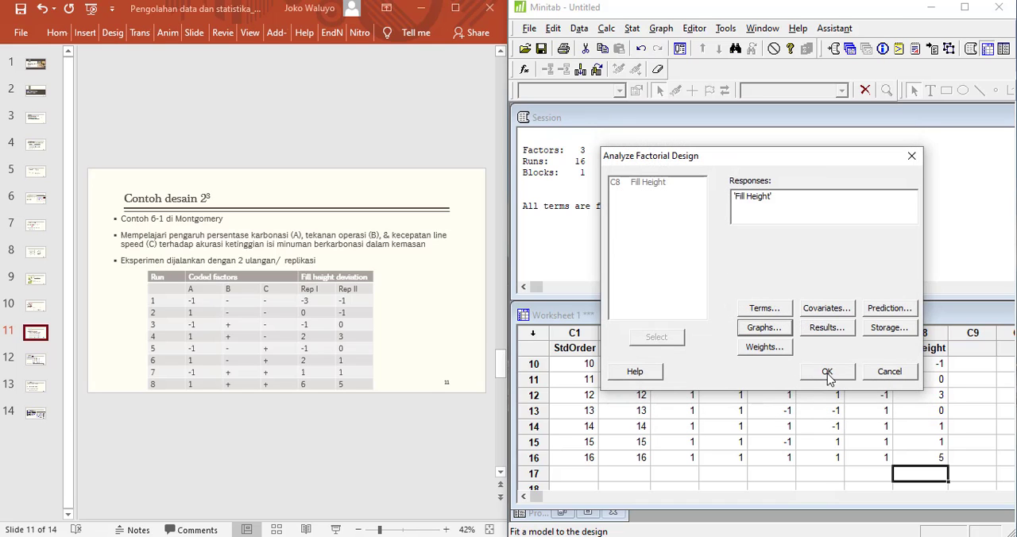
{"action": "left_click", "coordinate": [827, 373]}
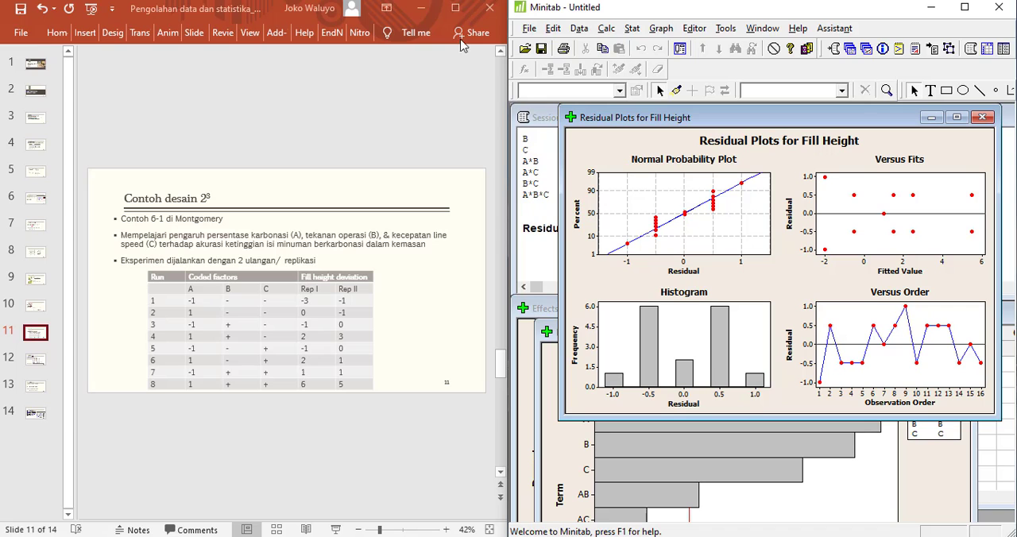
Minimize PowerPoint, maximize Minitab, and spread the residual, Pareto and normal effects plot windows apart.
{"action": "left_click", "coordinate": [422, 7]}
{"action": "left_click", "coordinate": [965, 7]}
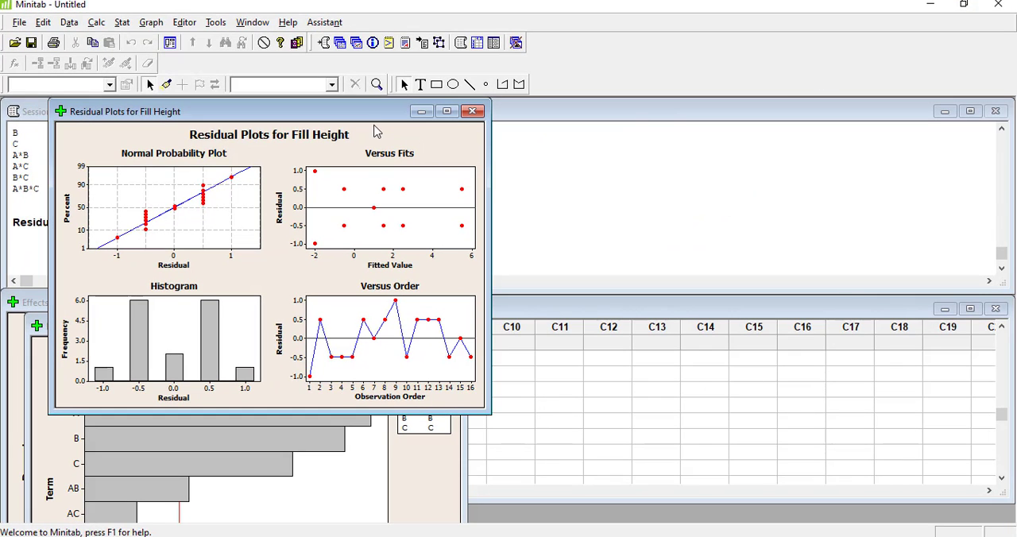
{"action": "left_click_drag", "start_coordinate": [386, 111], "coordinate": [899, 102]}
{"action": "left_click_drag", "start_coordinate": [316, 332], "coordinate": [836, 344]}
{"action": "left_click_drag", "start_coordinate": [322, 304], "coordinate": [355, 276]}
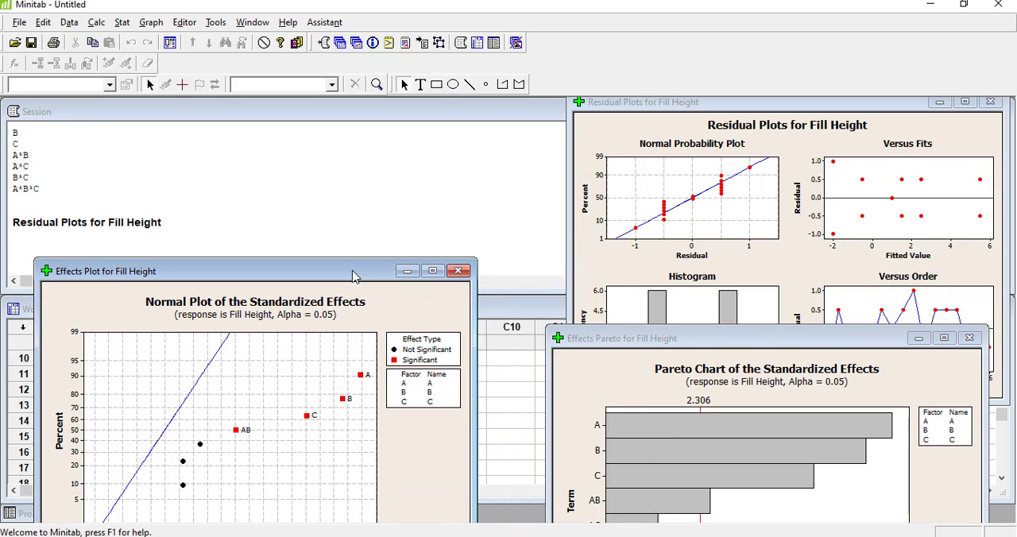
Examine the estimated effects and coefficients table, comparing it with the normal and Pareto effects plots placed side by side.
{"action": "left_click", "coordinate": [260, 256]}
{"action": "scroll", "coordinate": [264, 256], "scroll_direction": "up", "scroll_amount": 15}
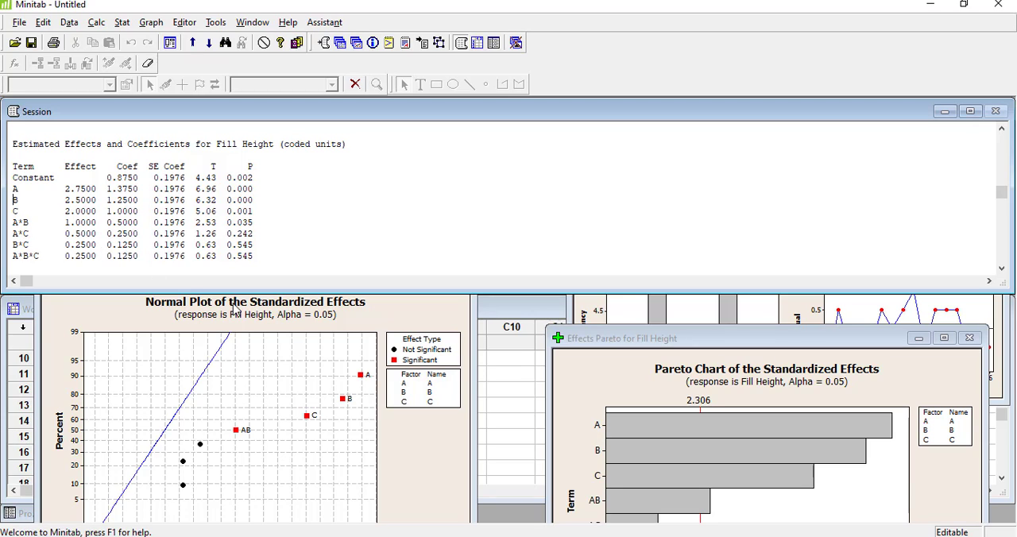
{"action": "left_click", "coordinate": [393, 312]}
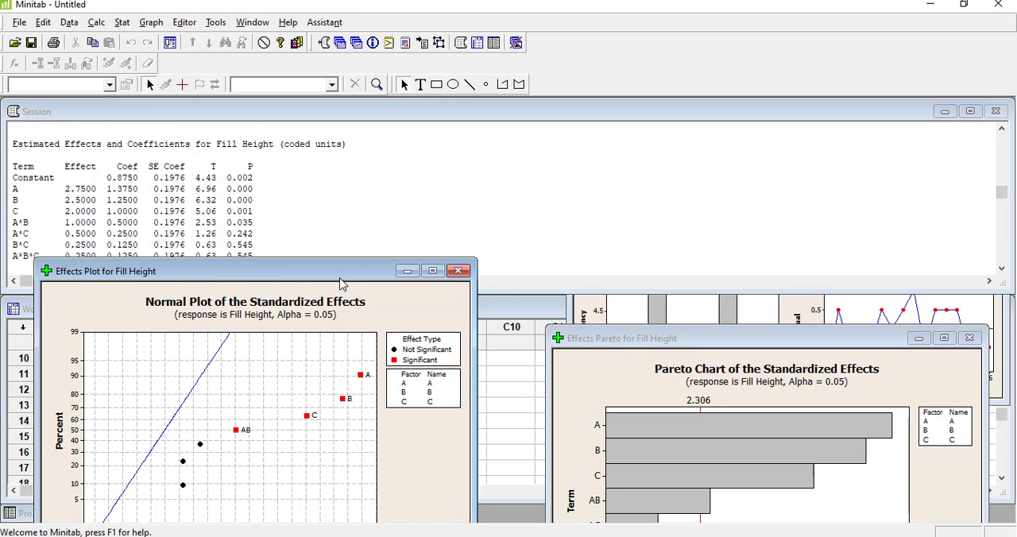
{"action": "left_click_drag", "start_coordinate": [342, 284], "coordinate": [410, 168]}
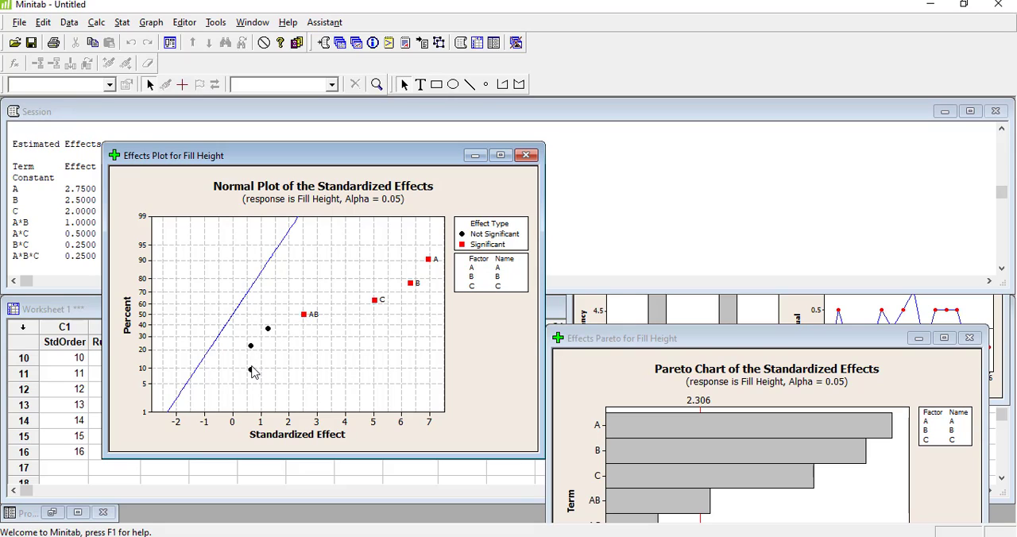
{"action": "left_click_drag", "start_coordinate": [658, 344], "coordinate": [664, 161]}
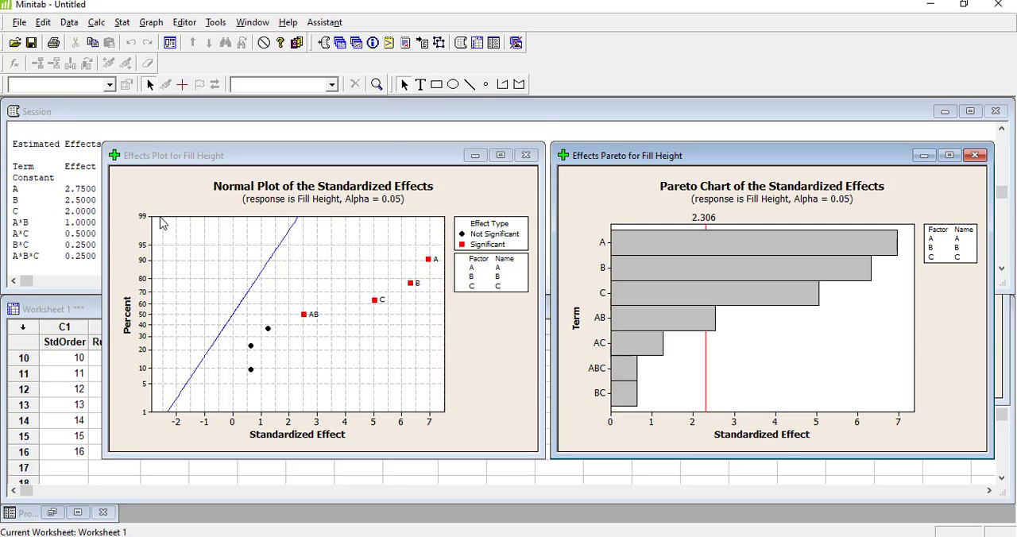
{"action": "left_click", "coordinate": [73, 260]}
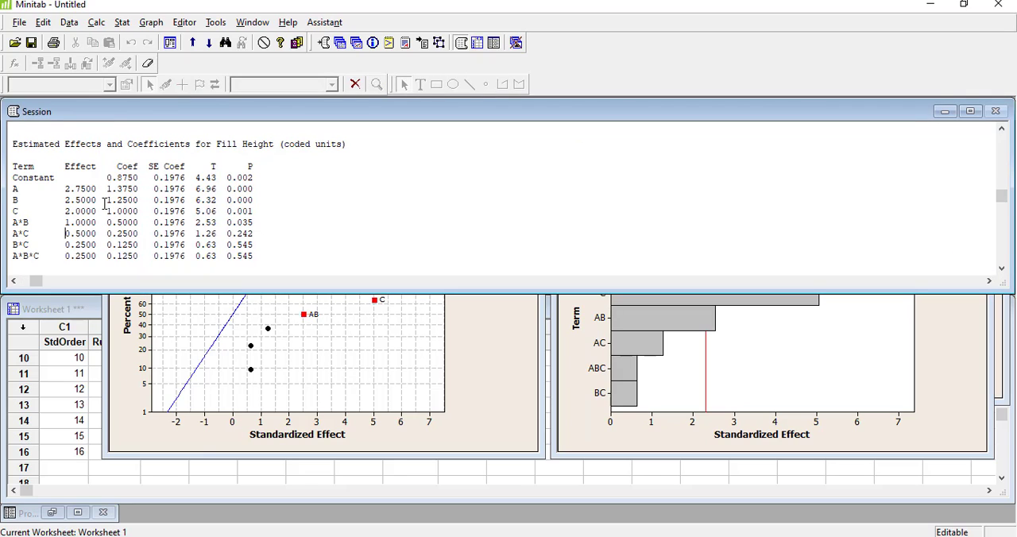
Rerun the factorial analysis of Fill Height with the AC, BC and ABC terms removed from the model.
{"action": "left_click", "coordinate": [122, 22]}
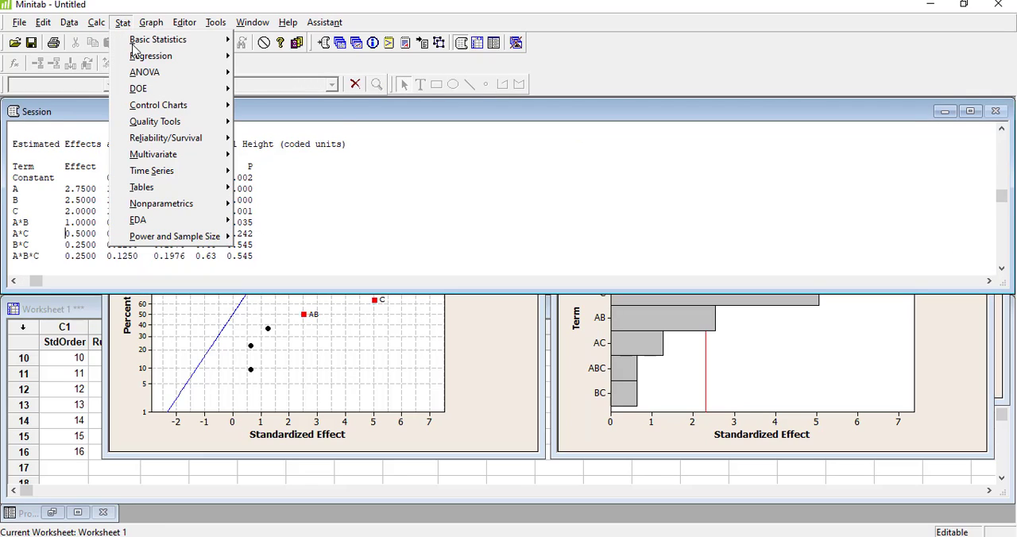
{"action": "mouse_move", "coordinate": [139, 91]}
{"action": "mouse_move", "coordinate": [282, 90]}
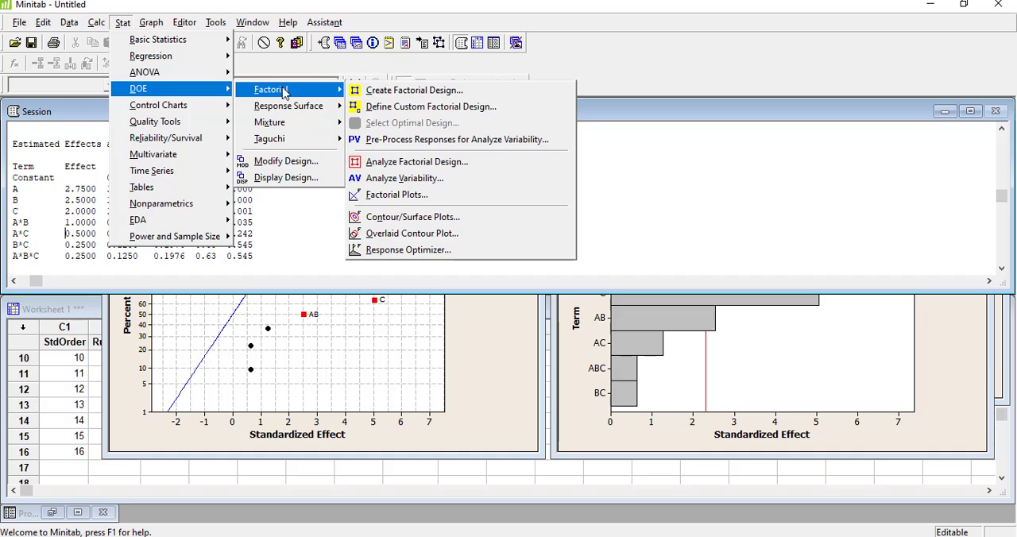
{"action": "left_click", "coordinate": [417, 162]}
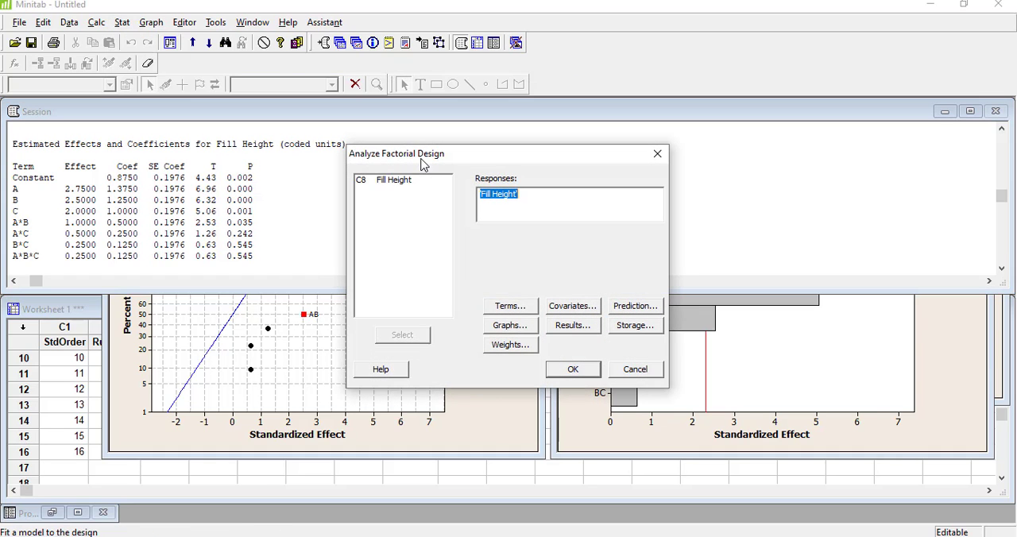
{"action": "left_click", "coordinate": [518, 310]}
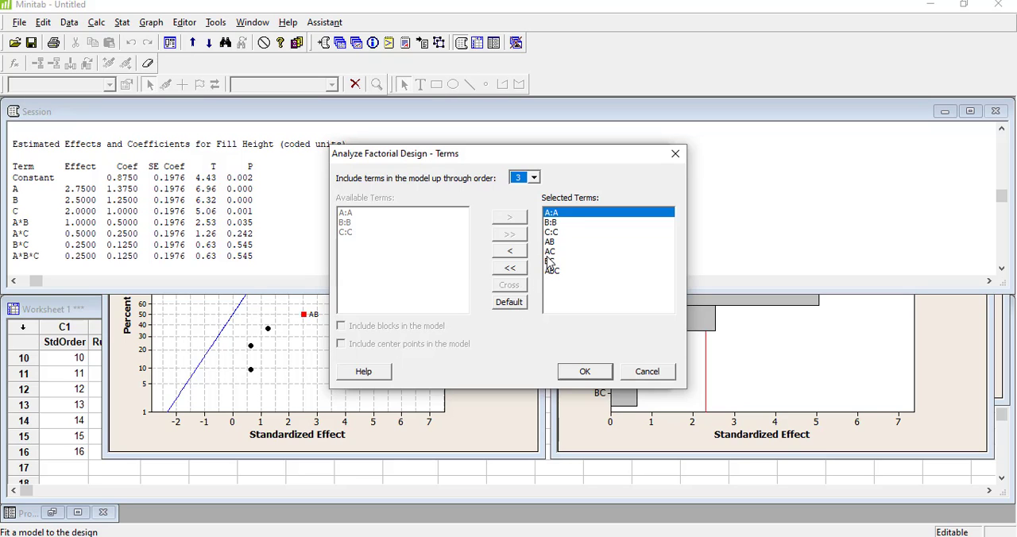
{"action": "left_click_drag", "start_coordinate": [575, 154], "coordinate": [607, 121]}
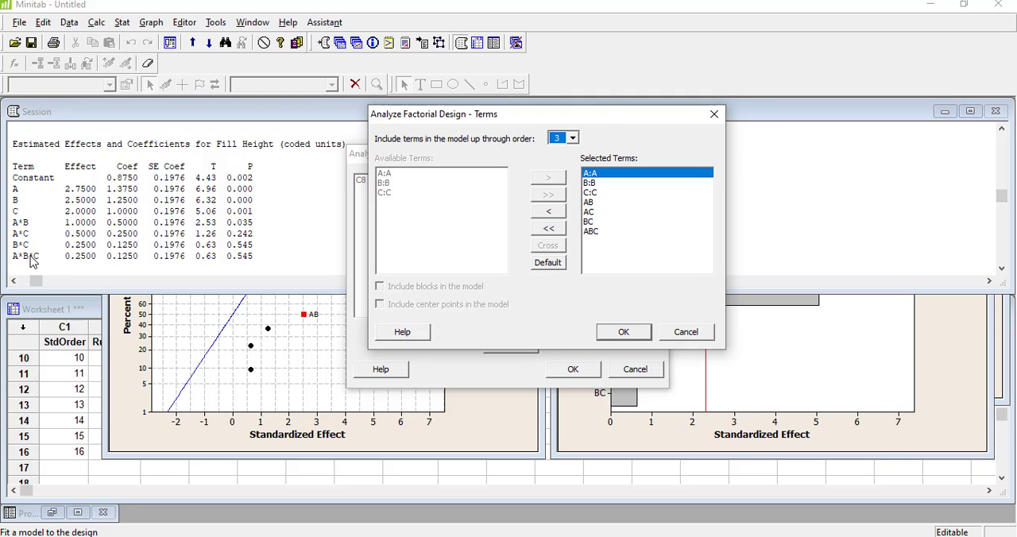
{"action": "left_click", "coordinate": [595, 213]}
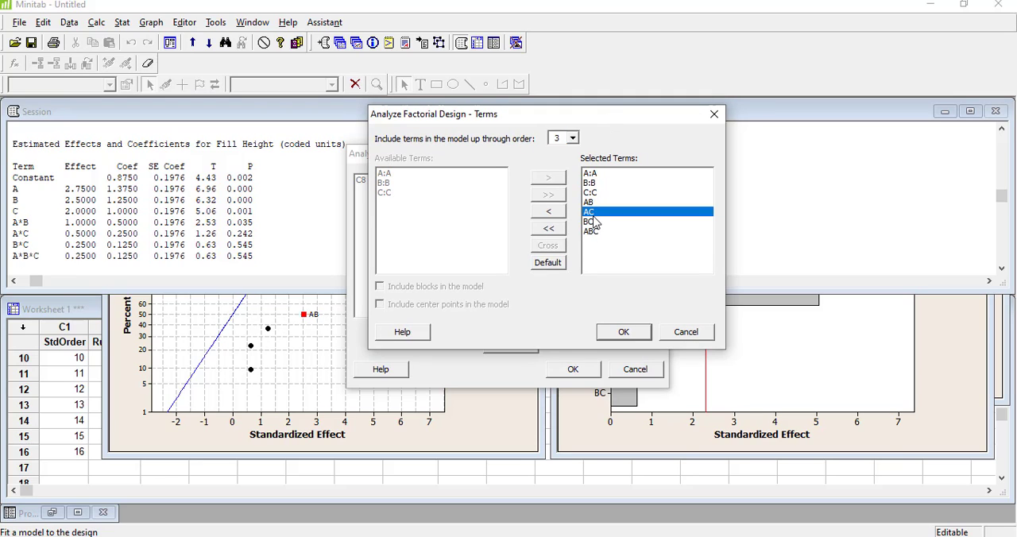
{"action": "left_click", "coordinate": [549, 212]}
{"action": "left_click", "coordinate": [592, 213]}
{"action": "left_click", "coordinate": [549, 211]}
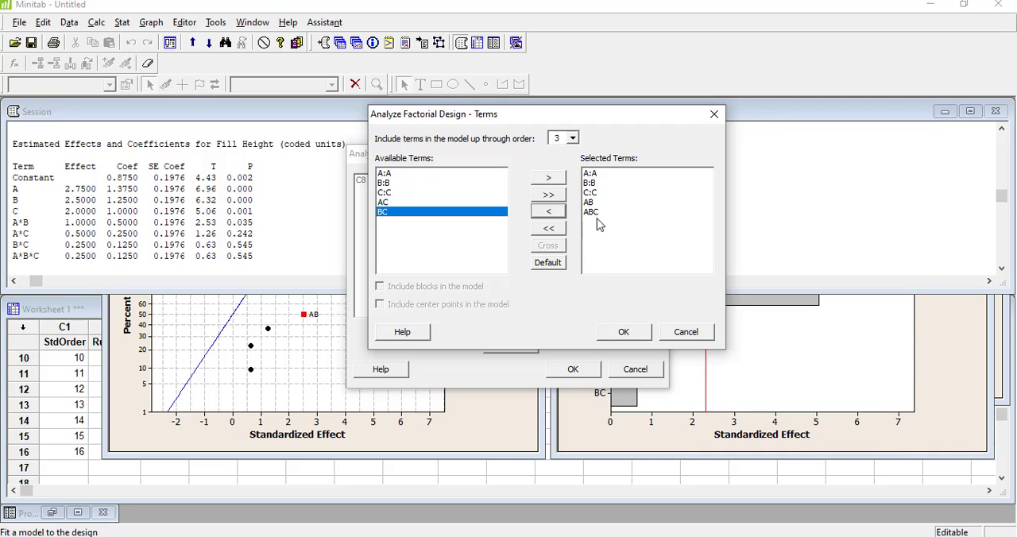
{"action": "left_click", "coordinate": [598, 212]}
{"action": "left_click", "coordinate": [550, 213]}
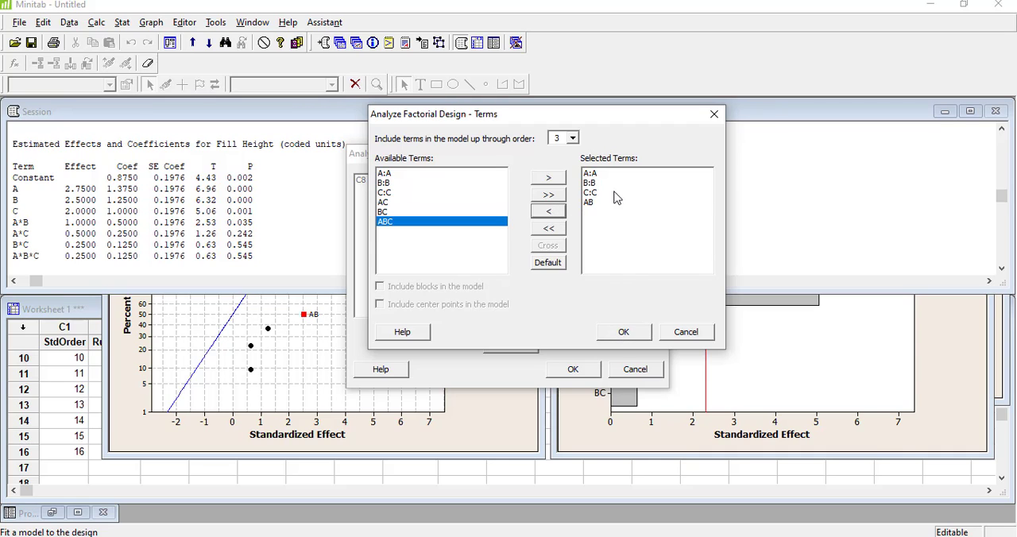
{"action": "left_click", "coordinate": [627, 333]}
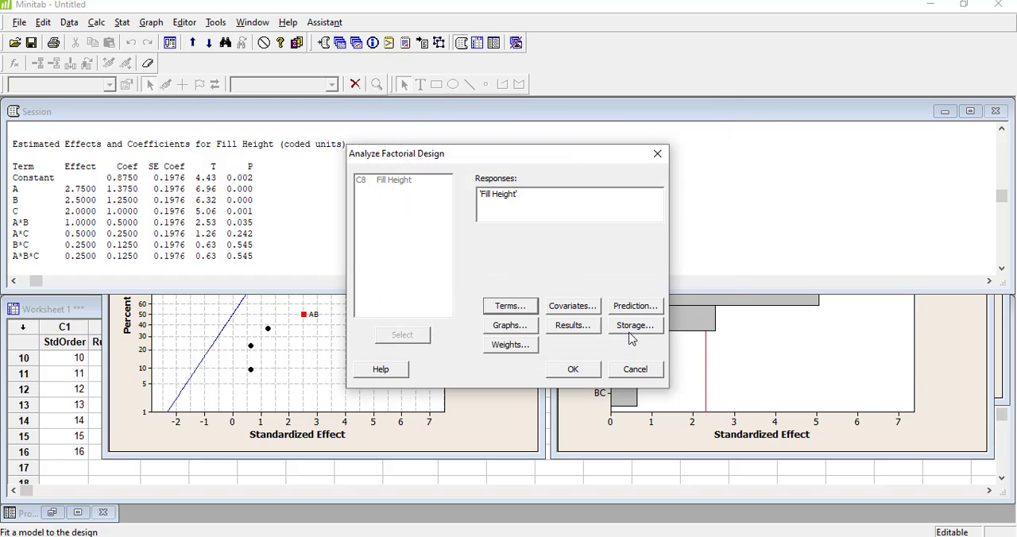
{"action": "left_click", "coordinate": [573, 371]}
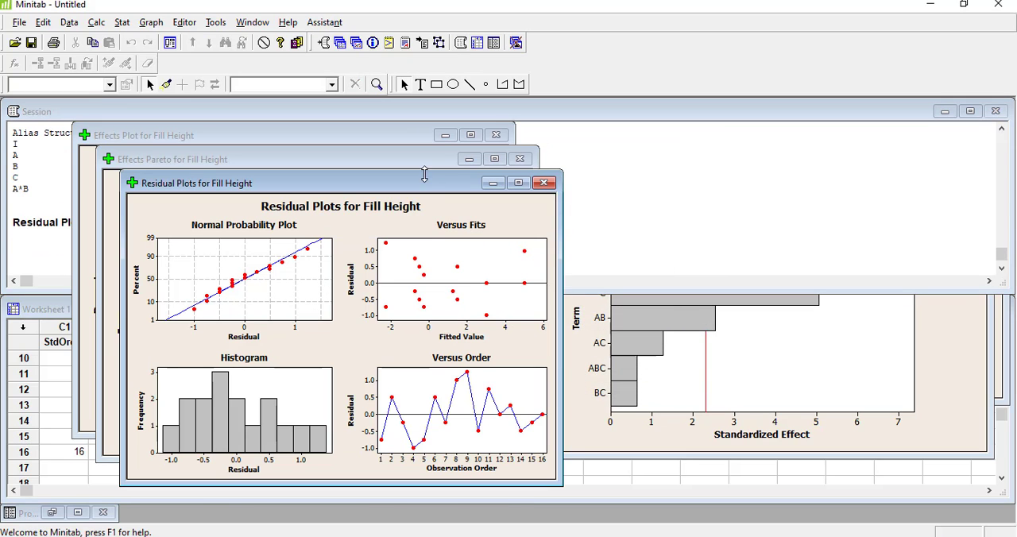
Move the reduced model's residual, Pareto and normal effects plots aside to uncover the session output.
{"action": "left_click_drag", "start_coordinate": [421, 188], "coordinate": [604, 208]}
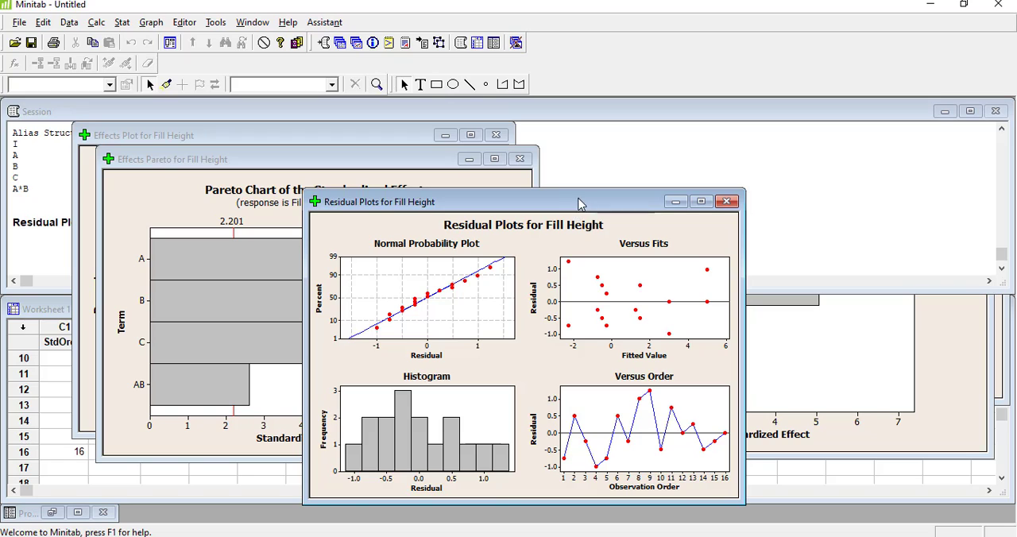
{"action": "left_click_drag", "start_coordinate": [576, 210], "coordinate": [805, 205]}
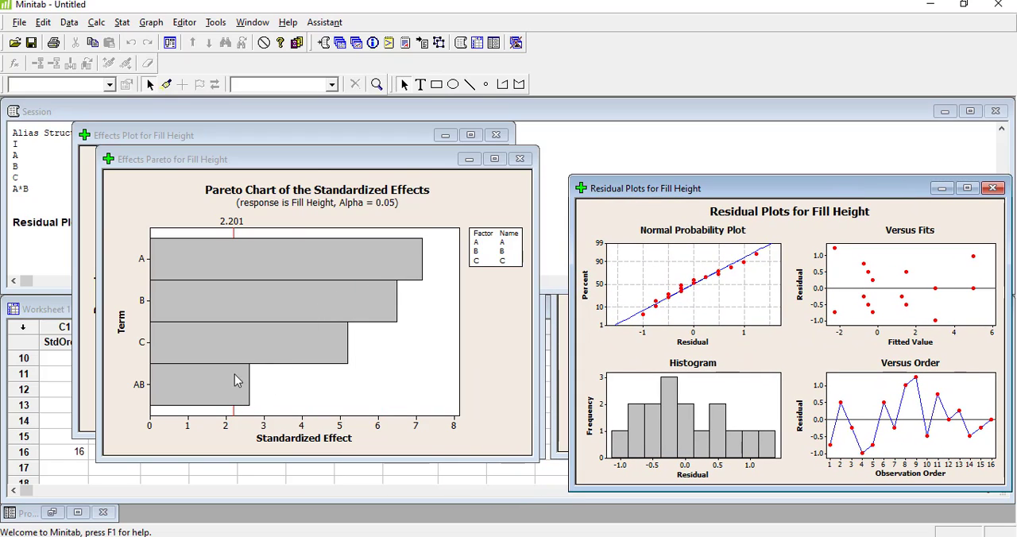
{"action": "left_click_drag", "start_coordinate": [372, 159], "coordinate": [795, 186]}
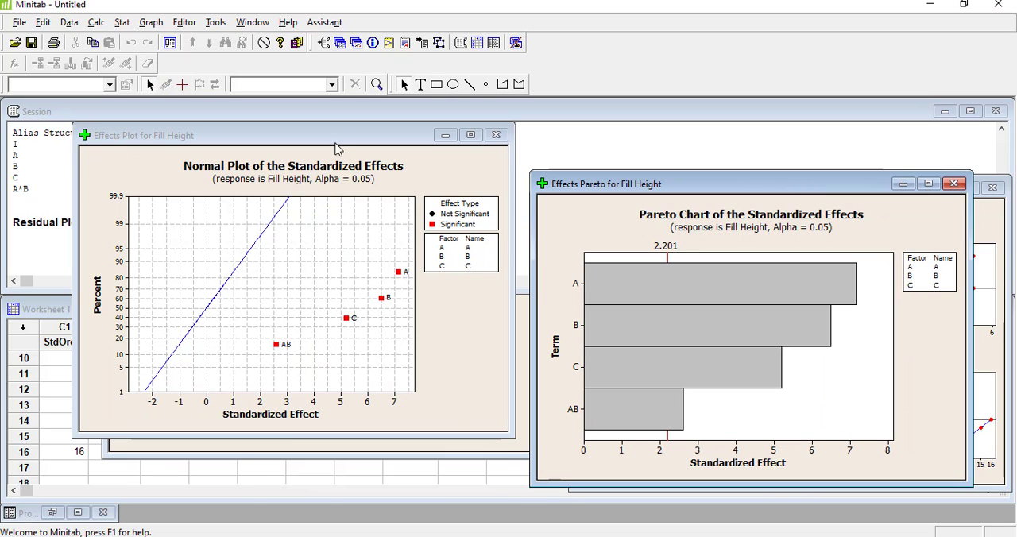
{"action": "left_click_drag", "start_coordinate": [333, 135], "coordinate": [631, 159]}
Examine the reduced model's analysis of variance and its estimated effects and coefficients in the session output.
{"action": "left_click", "coordinate": [170, 216]}
{"action": "scroll", "coordinate": [146, 210], "scroll_direction": "up", "scroll_amount": 10}
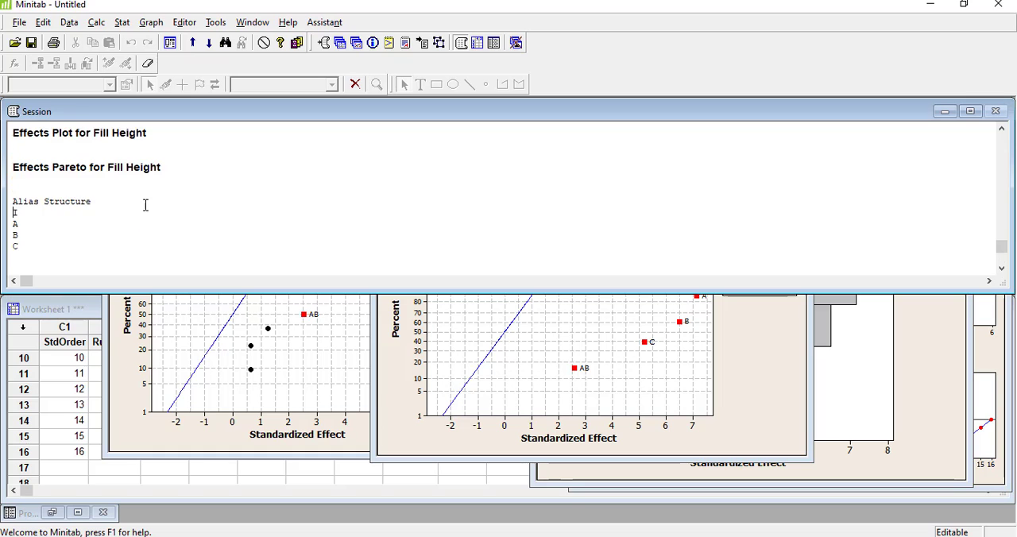
{"action": "scroll", "coordinate": [145, 227], "scroll_direction": "up", "scroll_amount": 2}
{"action": "scroll", "coordinate": [145, 227], "scroll_direction": "down", "scroll_amount": 1}
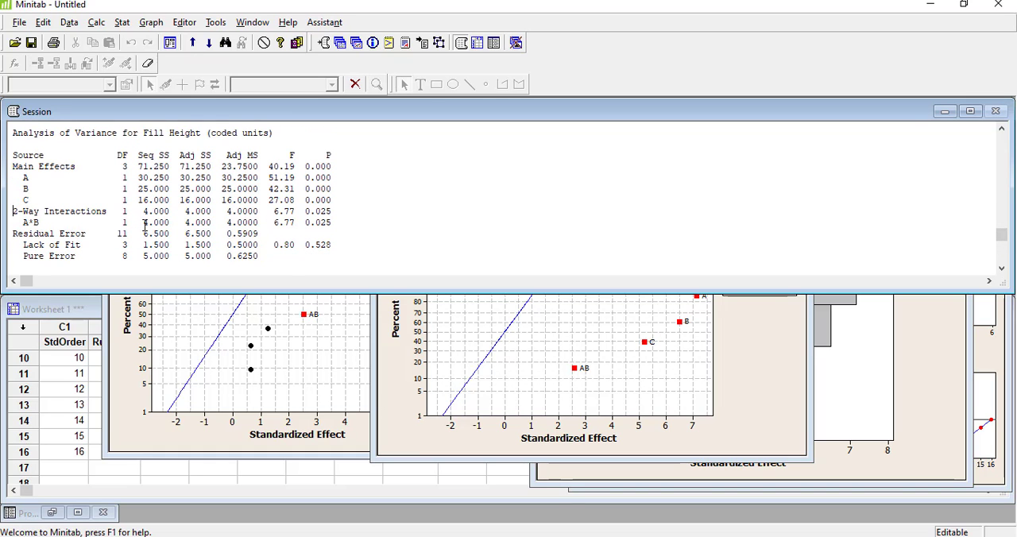
{"action": "scroll", "coordinate": [80, 234], "scroll_direction": "up", "scroll_amount": 5}
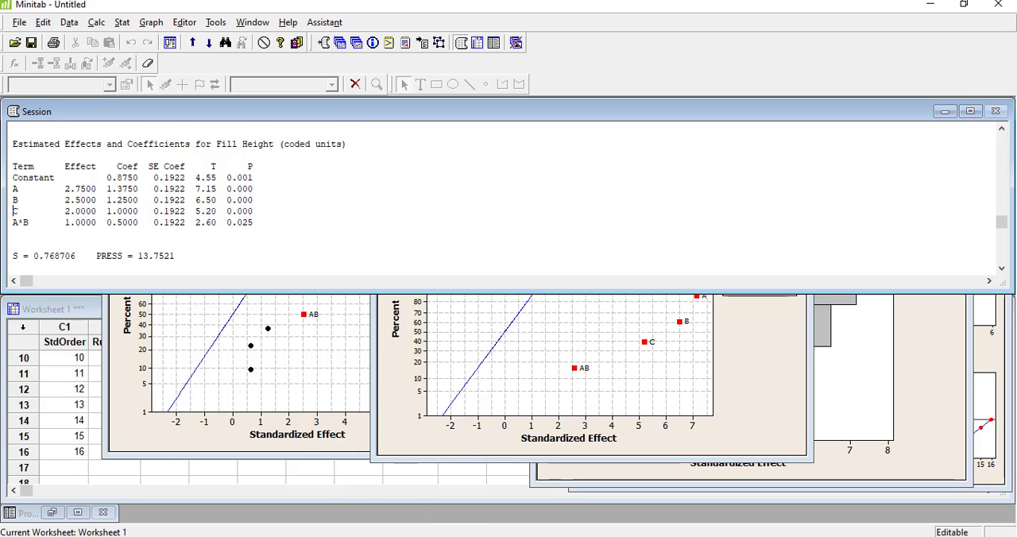
Switch to the open PowerPoint presentation.
{"action": "mouse_move", "coordinate": [344, 536]}
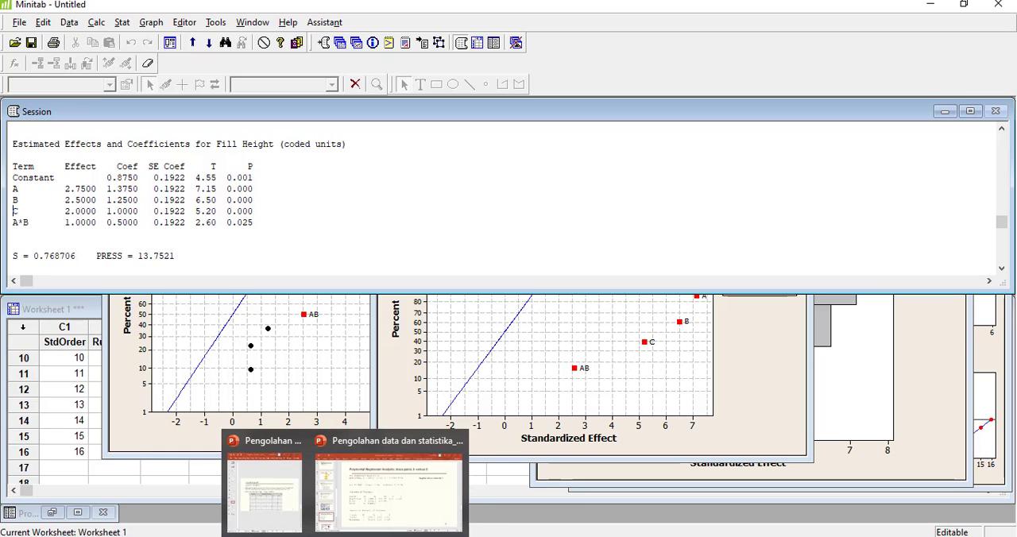
{"action": "left_click", "coordinate": [345, 536]}
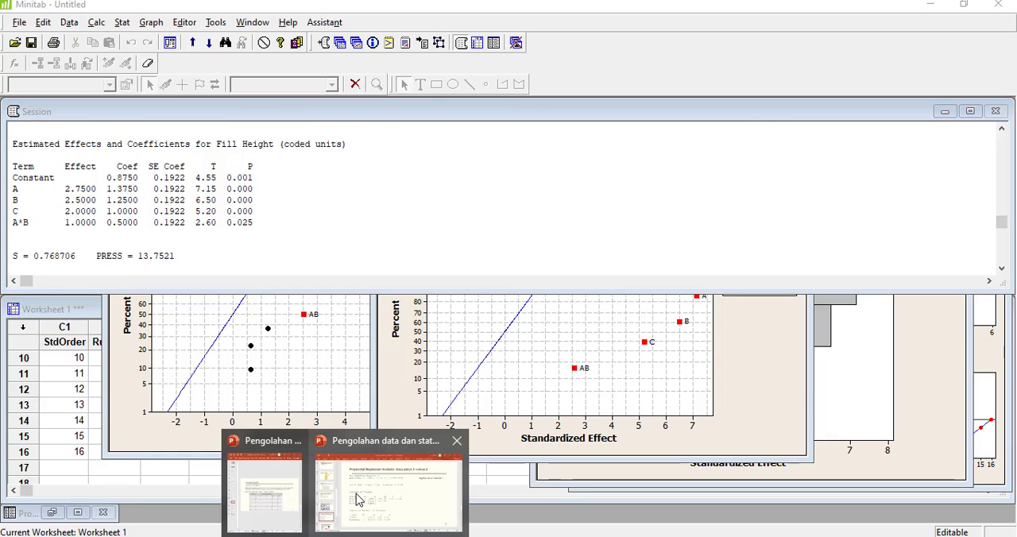
{"action": "mouse_move", "coordinate": [356, 494]}
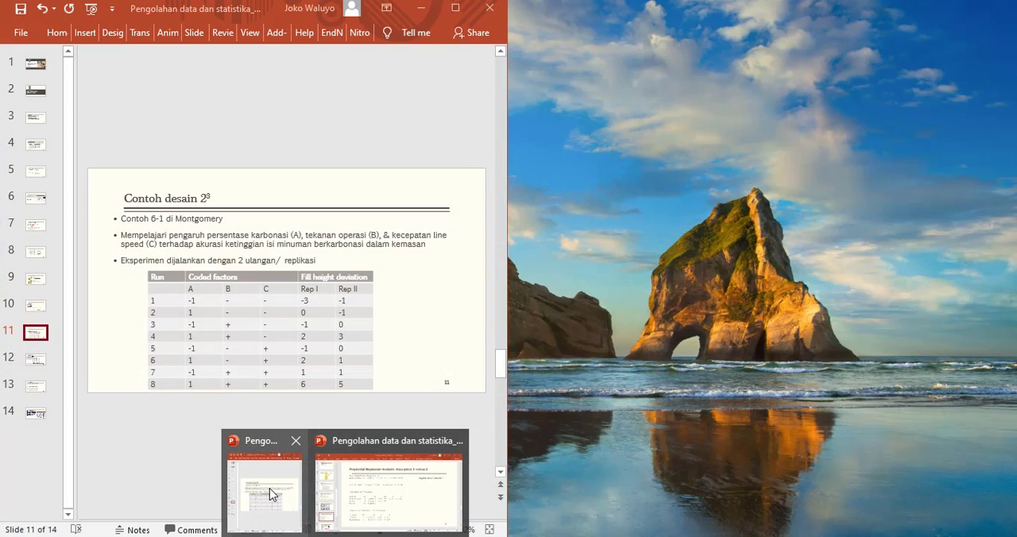